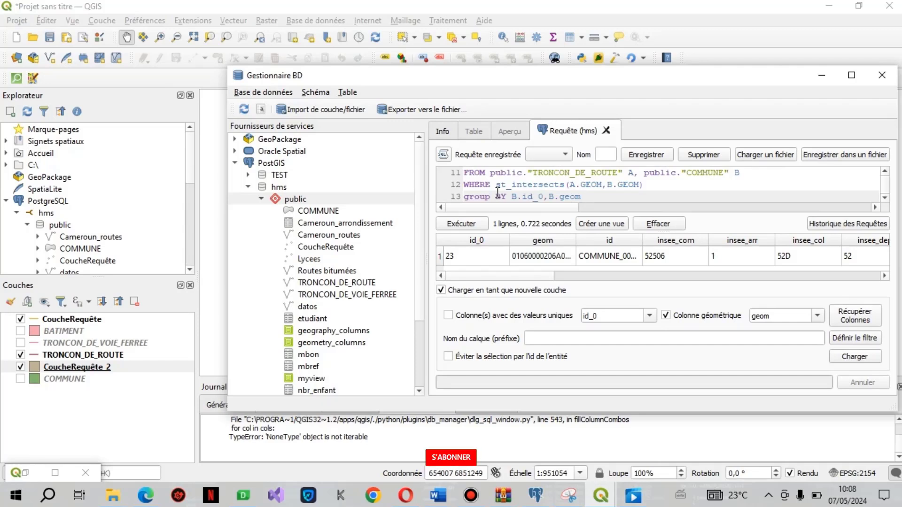
# Step: Minimize the database manager and examine the TRONCON_DE_ROUTE road network up close on the map
pyautogui.click(821, 76)
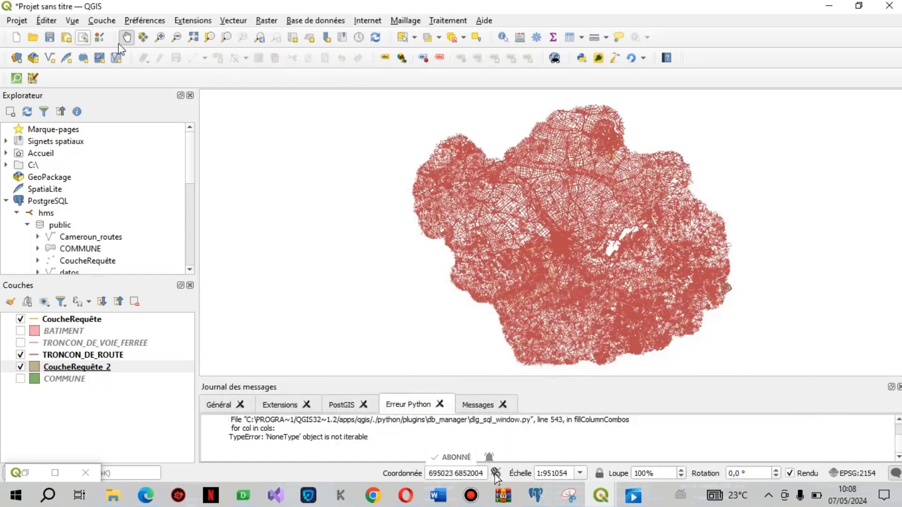
pyautogui.click(159, 37)
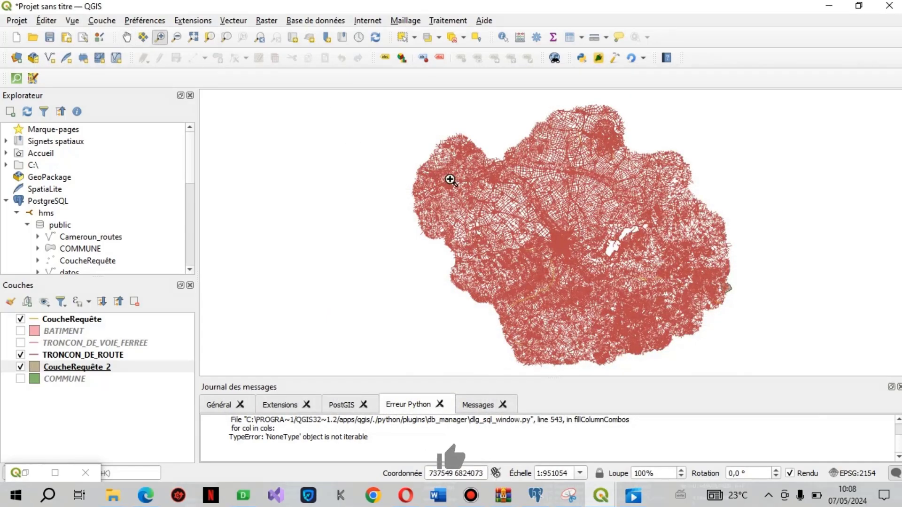
pyautogui.click(449, 178)
pyautogui.click(702, 311)
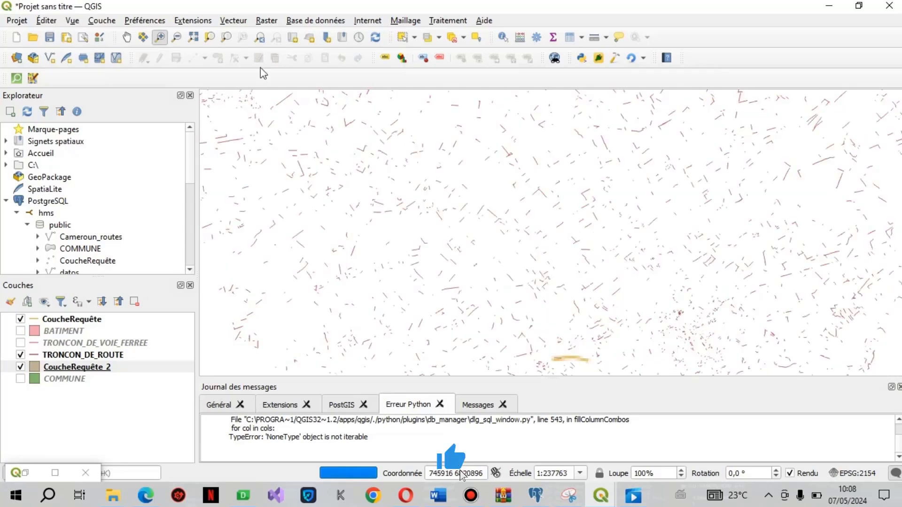
pyautogui.click(126, 38)
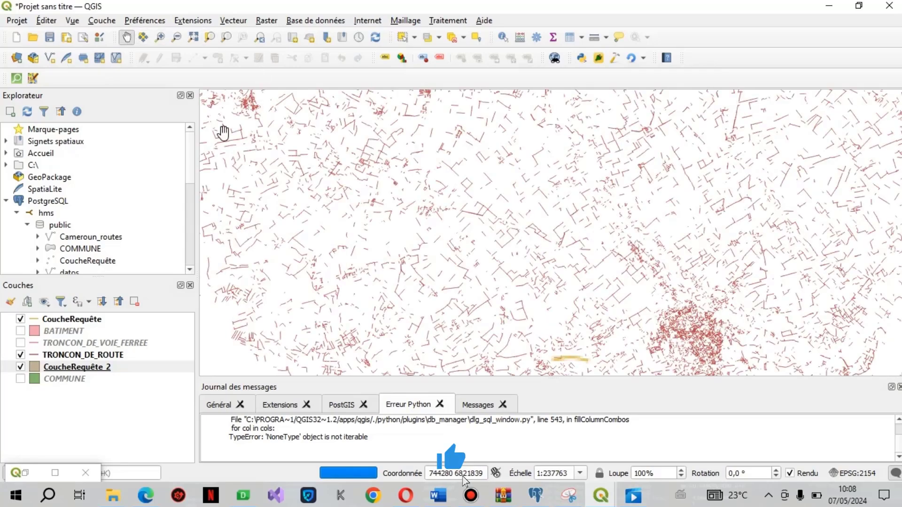
pyautogui.moveTo(375, 204); pyautogui.dragTo(518, 271)
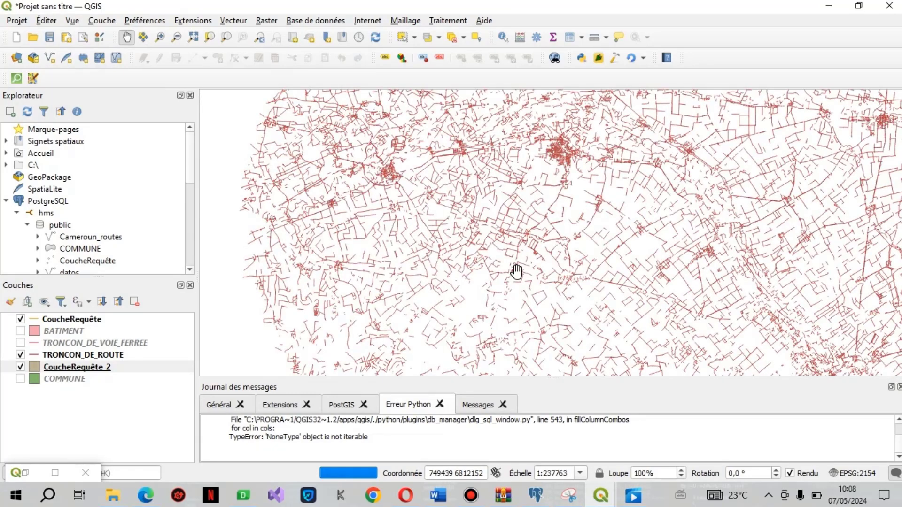
pyautogui.moveTo(446, 240); pyautogui.dragTo(452, 242)
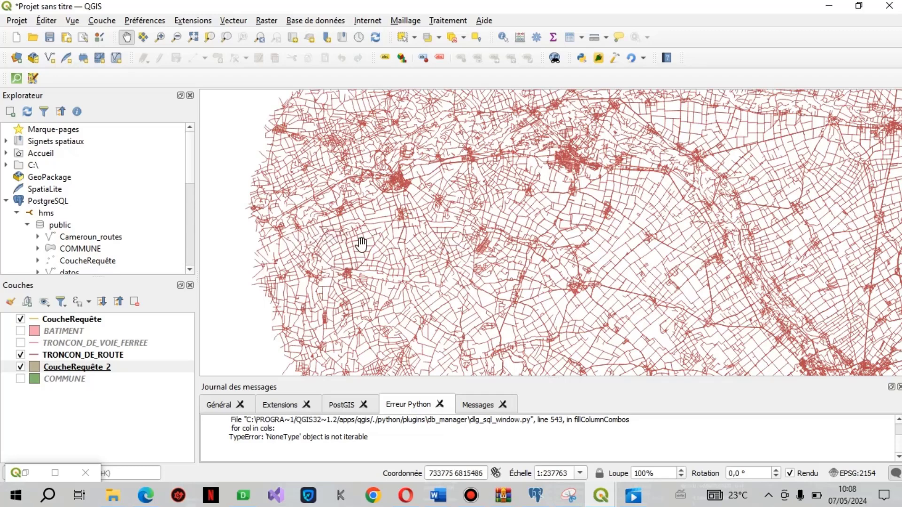
pyautogui.moveTo(355, 247); pyautogui.dragTo(355, 299)
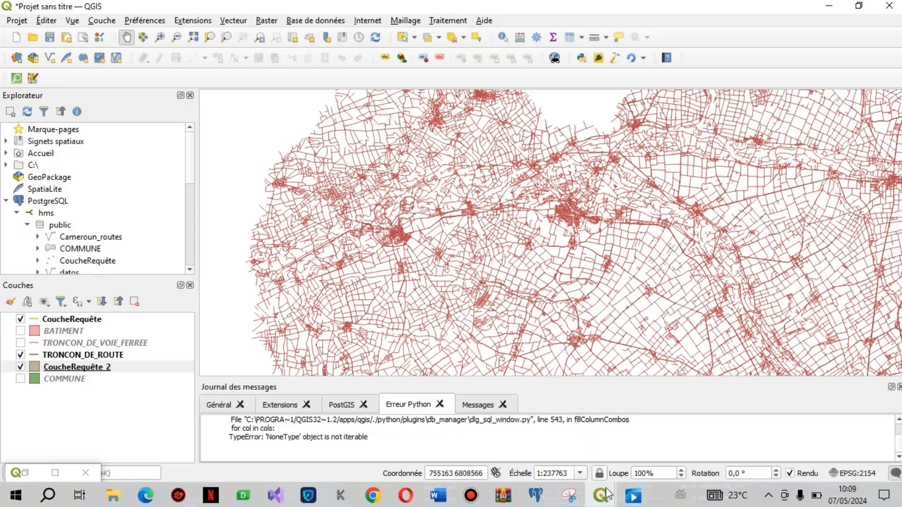
# Step: Return to the database manager, add the query SELECT * FROM public."COMMUNE" on a new line after the group BY clause and execute it
pyautogui.moveTo(608, 492)
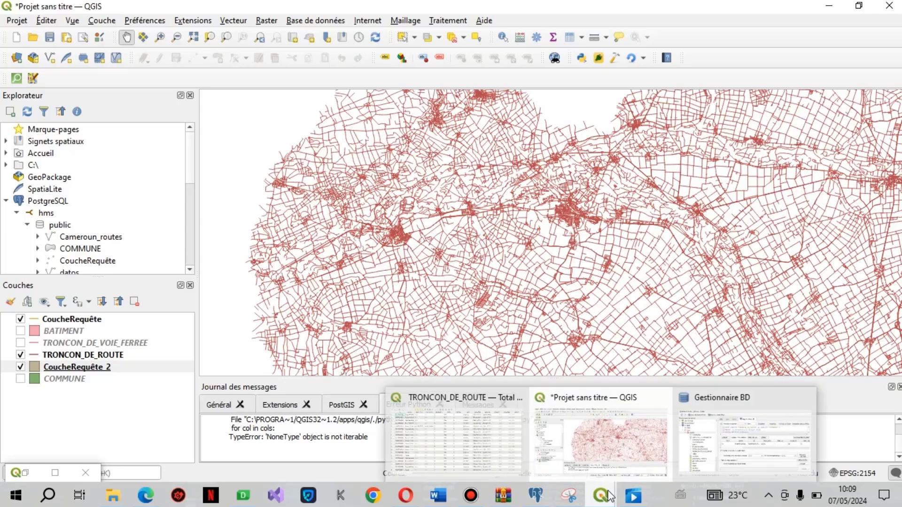
pyautogui.click(690, 444)
pyautogui.press('Return')
pyautogui.press('Return')
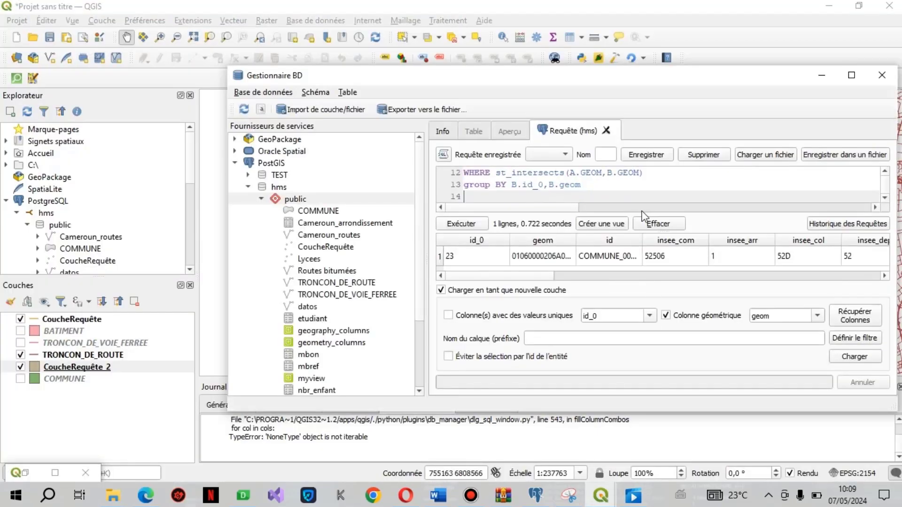
pyautogui.write('SE')
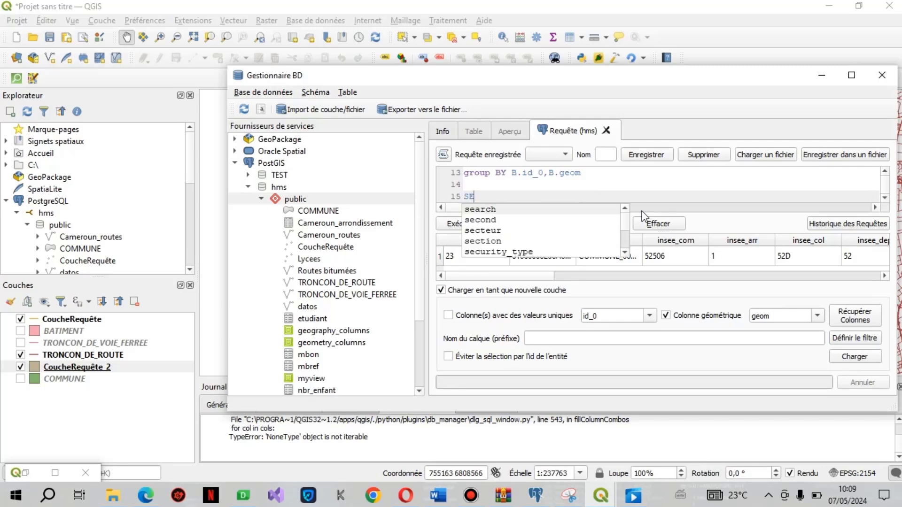
pyautogui.write('LECT')
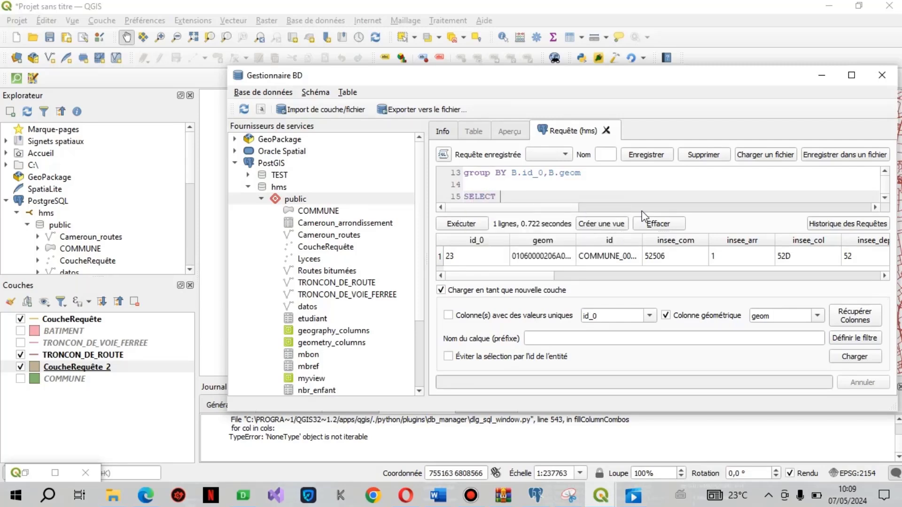
pyautogui.write(' * CO')
pyautogui.press('BackSpace')
pyautogui.press('BackSpace')
pyautogui.write('FRO')
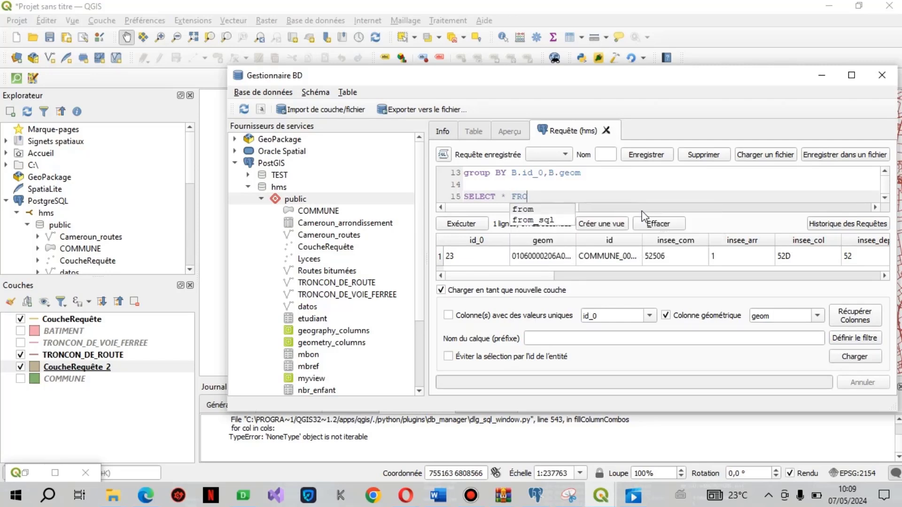
pyautogui.write('M public.')
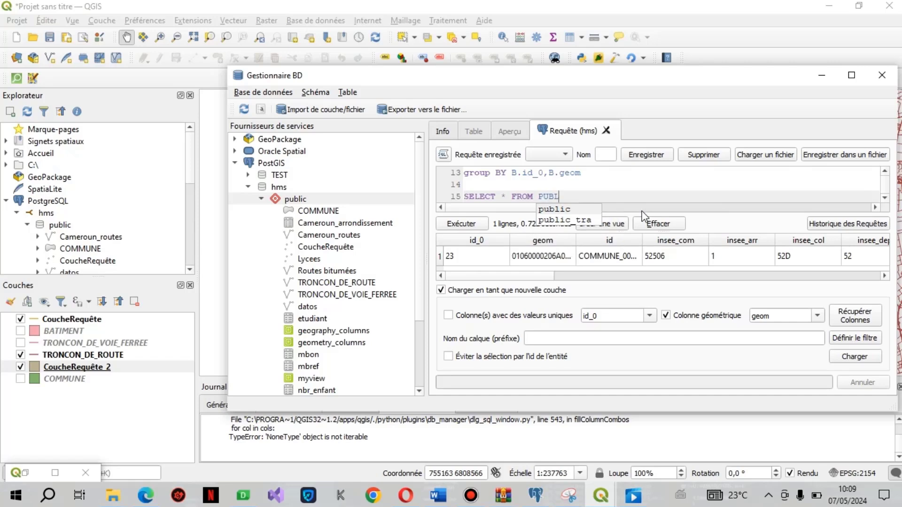
pyautogui.write('"')
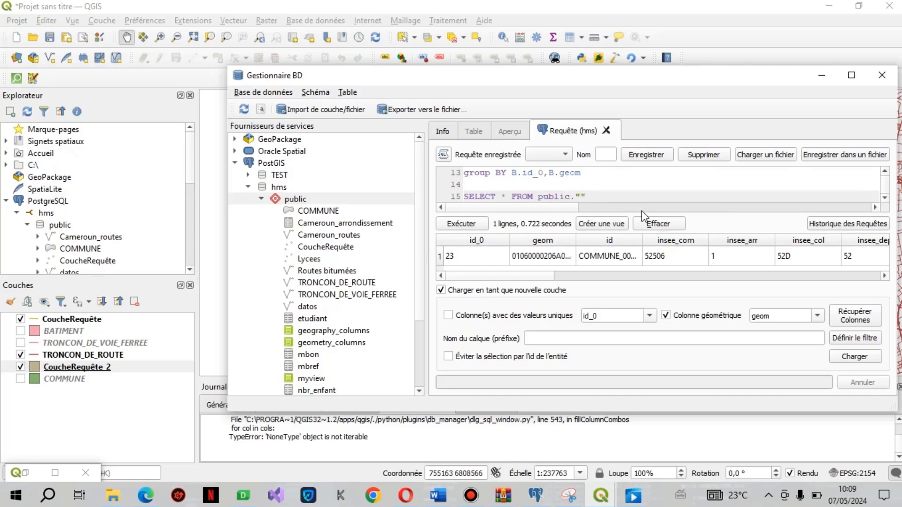
pyautogui.write('c')
pyautogui.press('BackSpace')
pyautogui.write('COMMUNE')
pyautogui.click(455, 199)
pyautogui.click(453, 224)
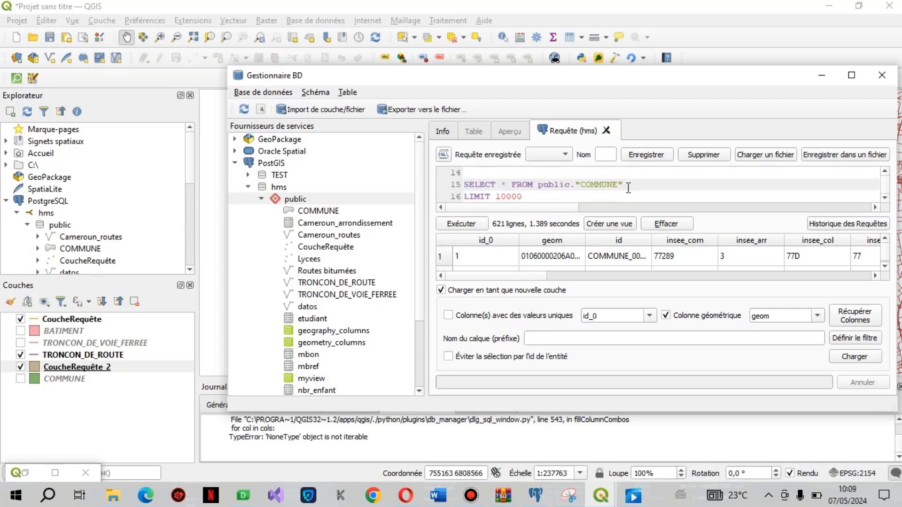
# Step: Copy the SELECT * FROM public."COMMUNE" statement and add the line select * from public."COMMUNE" WHERE id_0=23 below LIMIT 10000
pyautogui.moveTo(626, 182); pyautogui.dragTo(463, 193)
pyautogui.hotkey('ctrl', 'c')
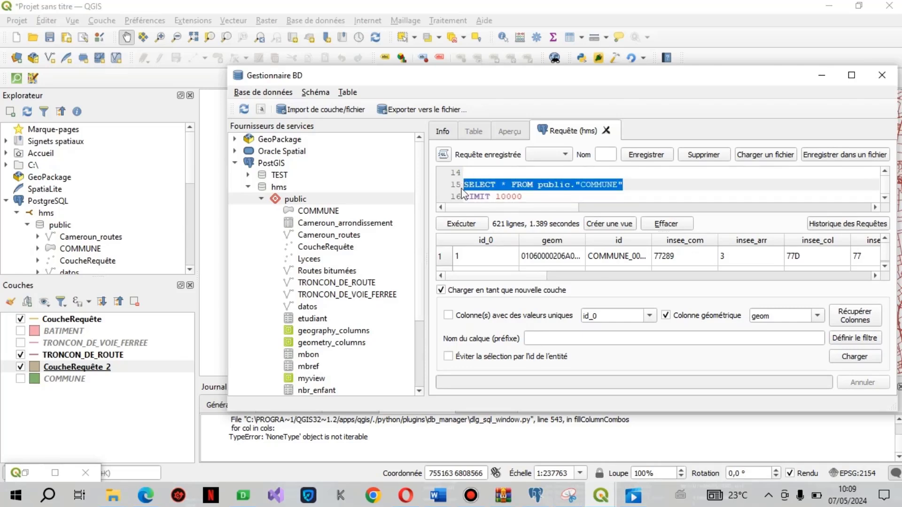
pyautogui.click(527, 196)
pyautogui.press('Return')
pyautogui.write('select * from public."COMMUNE" WHERE id_0=23')
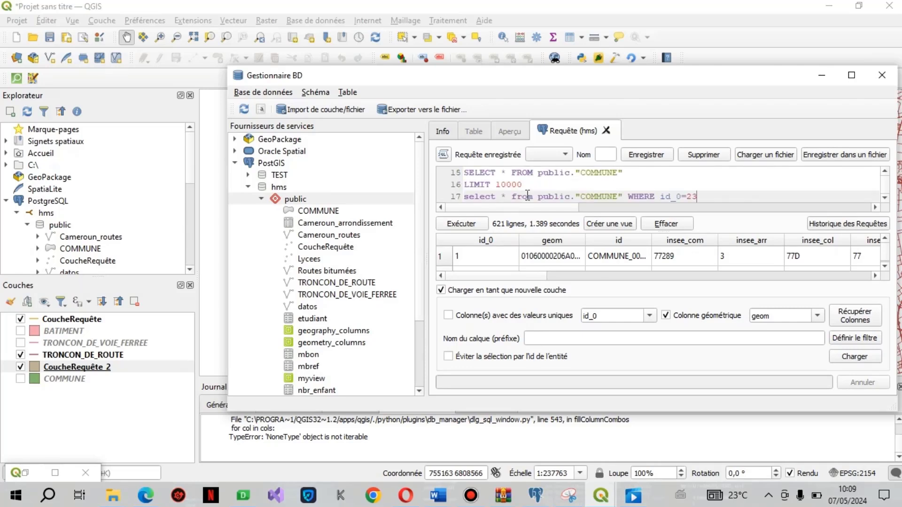
# Step: Paste the copied COMMUNE statement three lines below the id_0=23 query and trim it down to the SELECT keyword
pyautogui.press('Return')
pyautogui.press('Return')
pyautogui.press('Return')
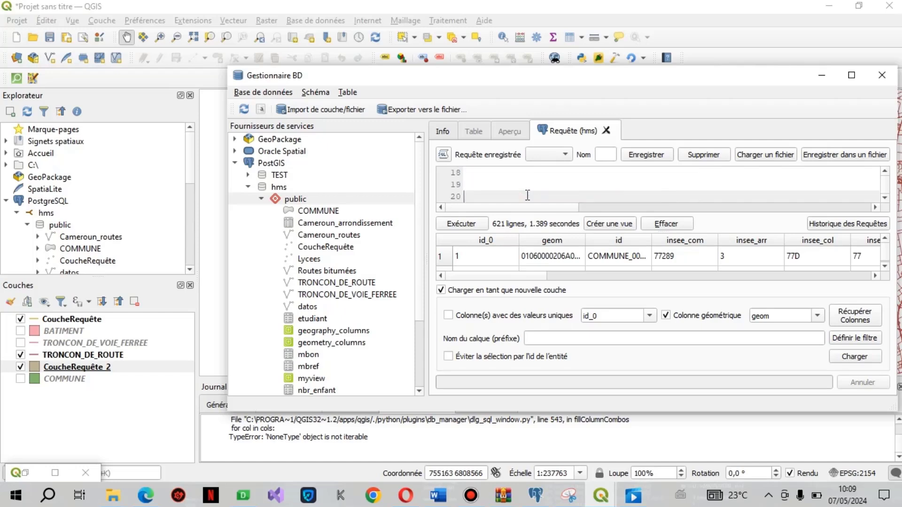
pyautogui.hotkey('ctrl', 'v')
pyautogui.press('BackSpace')
pyautogui.press('BackSpace')
pyautogui.press('BackSpace')
pyautogui.press('BackSpace')
pyautogui.press('BackSpace')
pyautogui.press('BackSpace')
pyautogui.press('BackSpace')
pyautogui.press('BackSpace')
pyautogui.press('BackSpace')
pyautogui.press('BackSpace')
pyautogui.press('BackSpace')
pyautogui.press('BackSpace')
pyautogui.press('BackSpace')
pyautogui.press('BackSpace')
pyautogui.press('BackSpace')
pyautogui.press('BackSpace')
pyautogui.press('BackSpace')
pyautogui.press('BackSpace')
pyautogui.press('BackSpace')
pyautogui.press('BackSpace')
pyautogui.press('BackSpace')
# Step: Complete the statement as SELECT SUM(ST_AREA) FROM public."COMMUNE" and try to execute only that line
pyautogui.write('SUM')
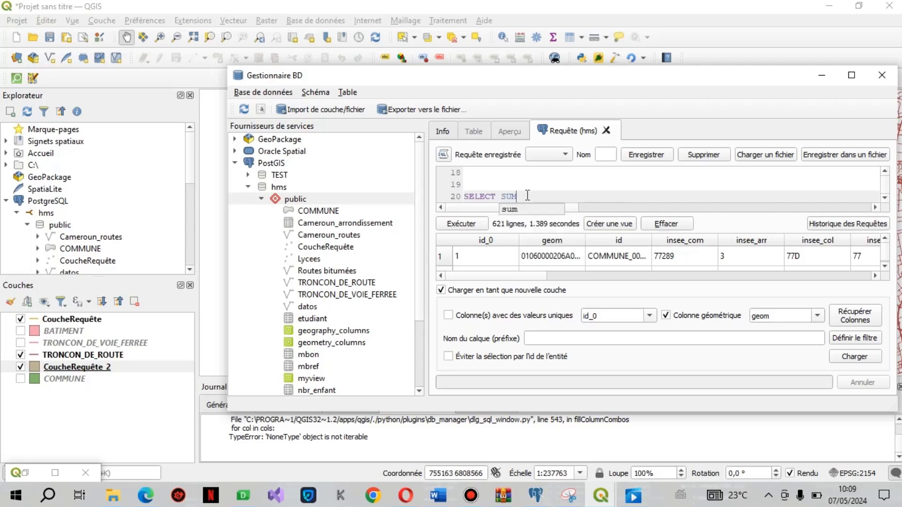
pyautogui.write('(st_AREA')
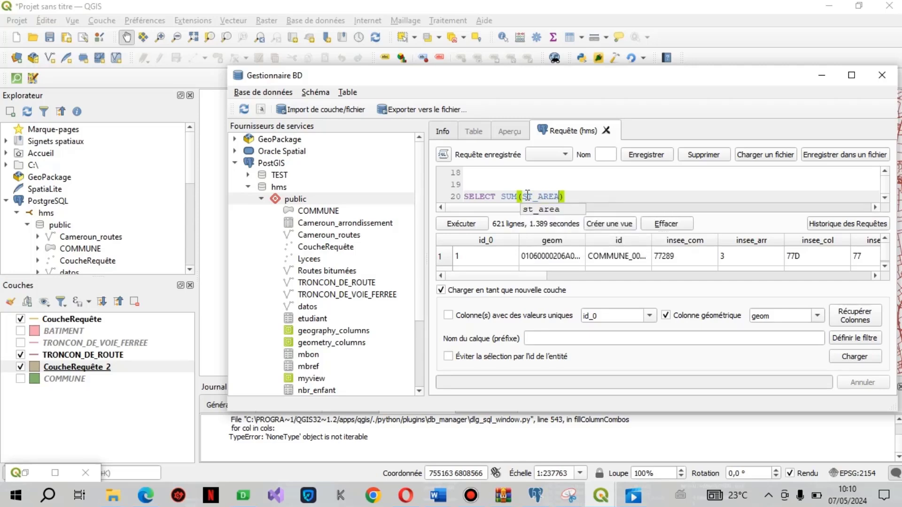
pyautogui.write(') FRO')
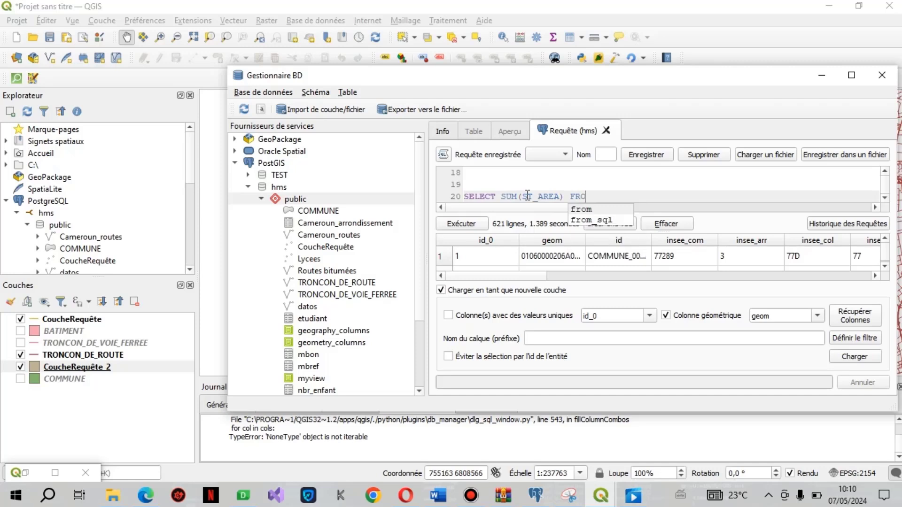
pyautogui.write('M ')
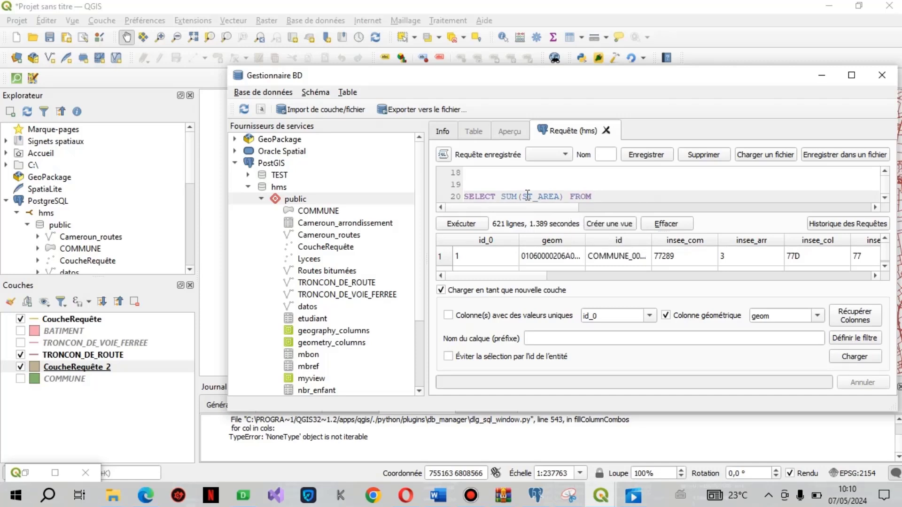
pyautogui.write('public')
pyautogui.write('.""')
pyautogui.write('c')
pyautogui.press('BackSpace')
pyautogui.write('COMMUNE')
pyautogui.press('Right')
pyautogui.moveTo(689, 198); pyautogui.dragTo(462, 198)
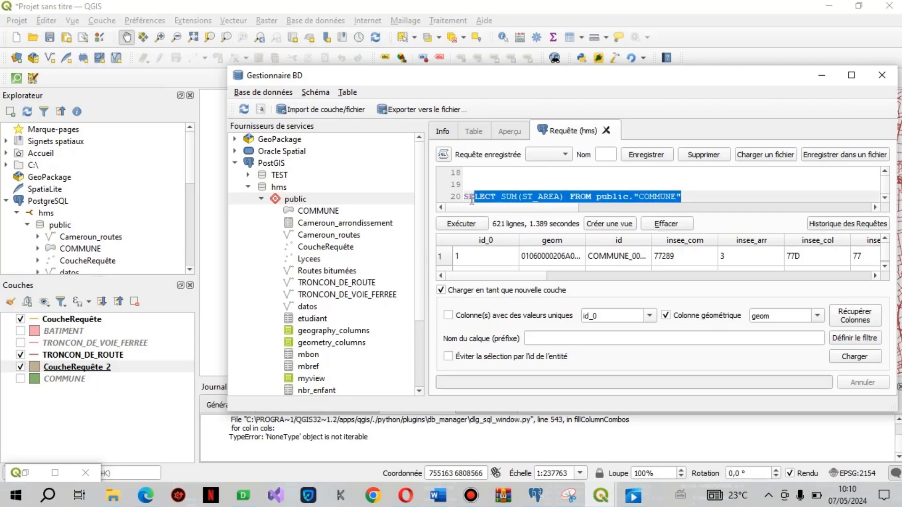
pyautogui.click(453, 223)
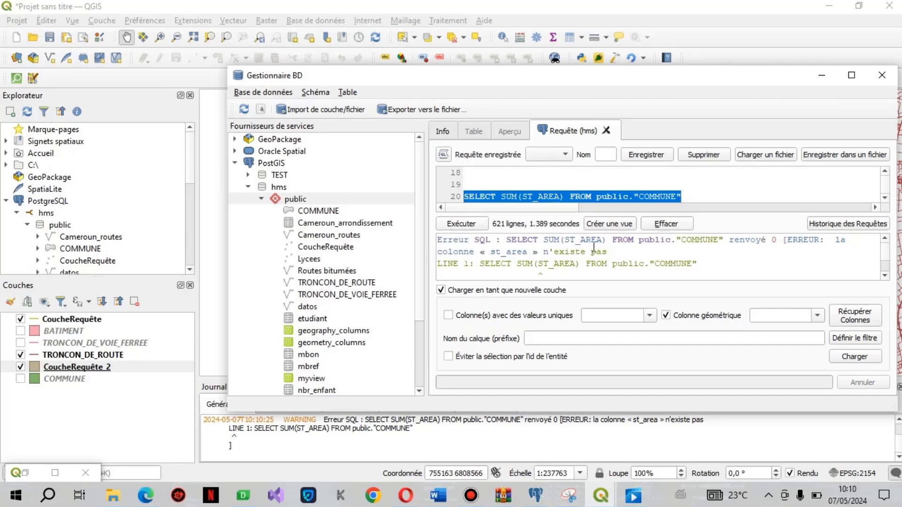
# Step: Give ST_AREA the GEOM argument so the query reads SELECT SUM(ST_AREA(GEOM)) FROM public."COMMUNE", and execute that line
pyautogui.click(560, 197)
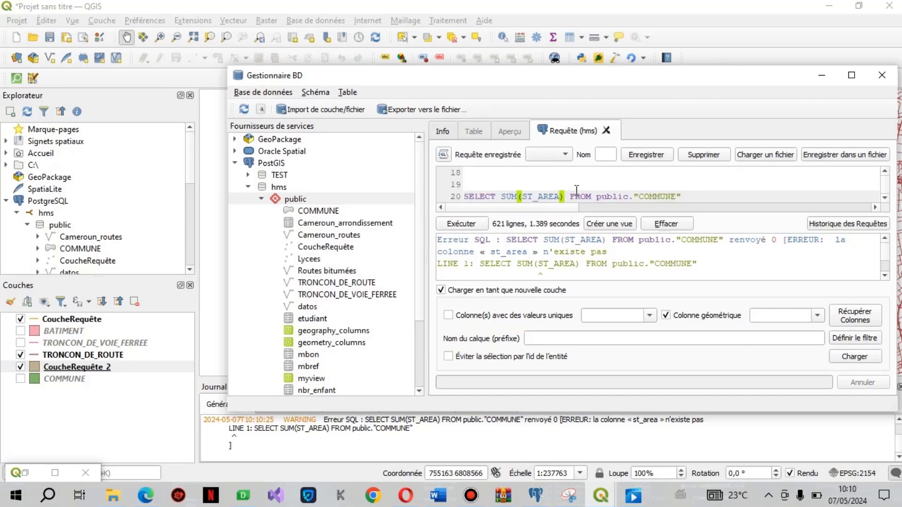
pyautogui.write('()')
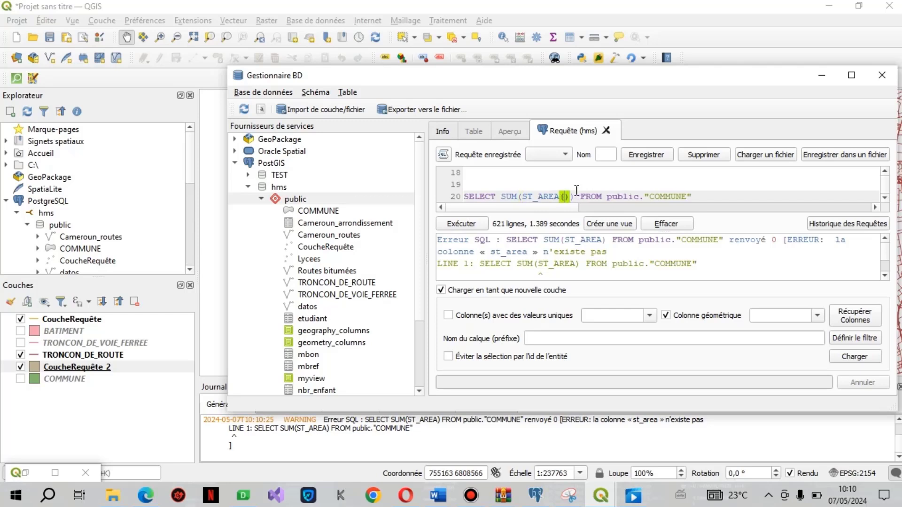
pyautogui.write('GEOM')
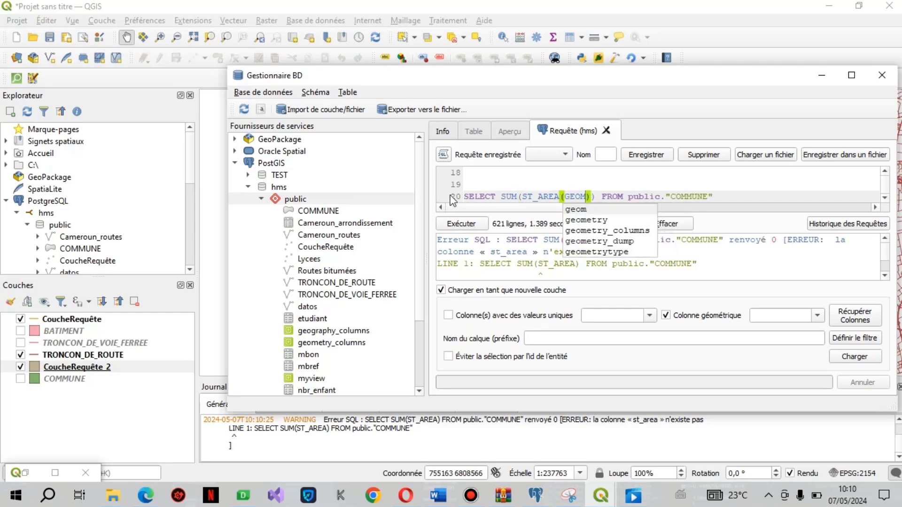
pyautogui.click(451, 197)
pyautogui.click(465, 224)
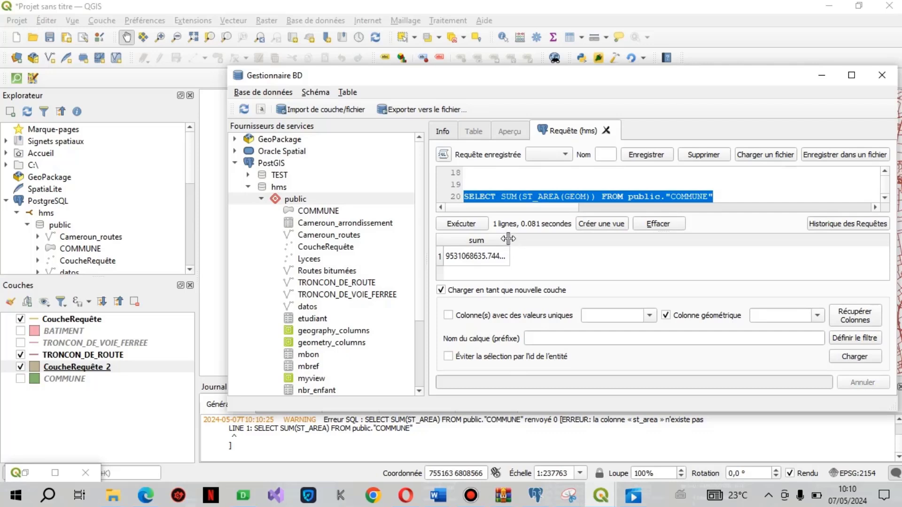
# Step: Widen the sum column and record its value below the area query as the comment --9531068635.744995
pyautogui.moveTo(510, 238); pyautogui.dragTo(523, 238)
pyautogui.click(511, 257)
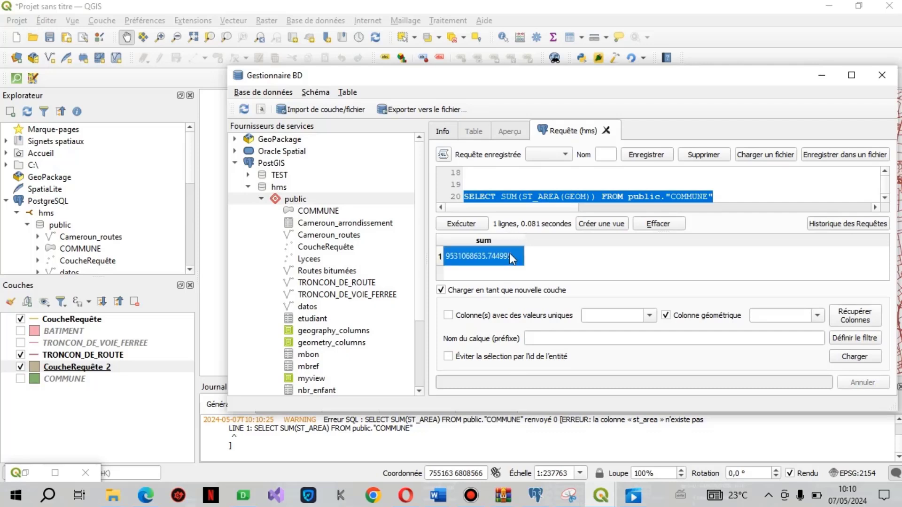
pyautogui.click(741, 189)
pyautogui.click(733, 195)
pyautogui.press('Return')
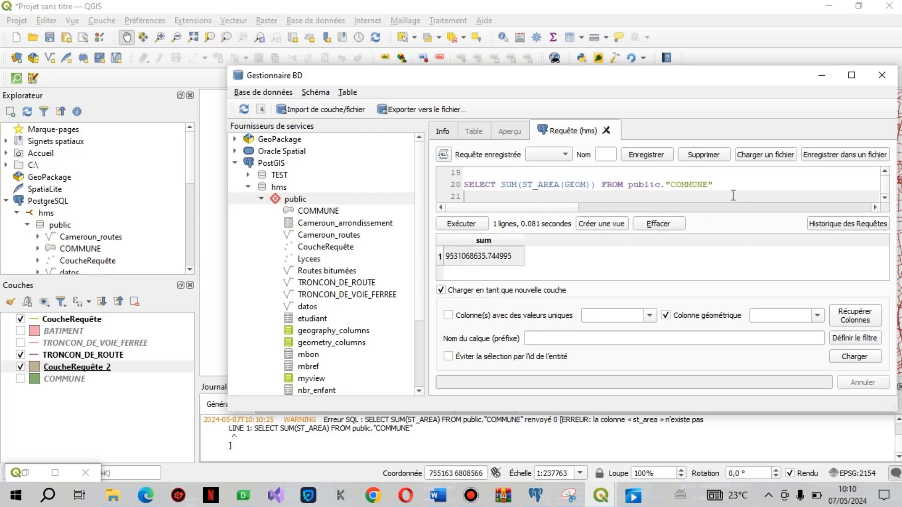
pyautogui.write('--')
pyautogui.write('sum 9531068635.744995')
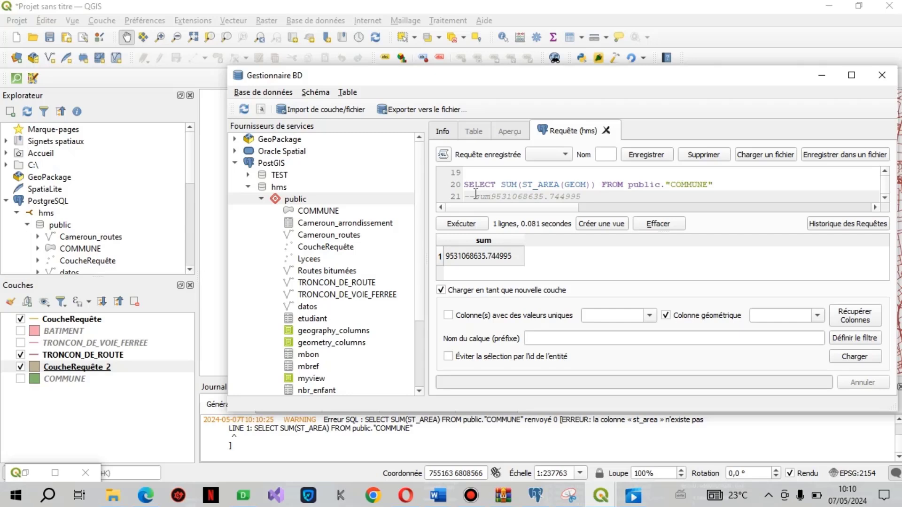
pyautogui.press('Delete')
pyautogui.press('Delete')
pyautogui.press('Delete')
# Step: Add the query SELECT COUNT(GEOM) FROM public."COMMUNE" on a new line below the area comment, reusing the table reference from the area query
pyautogui.click(581, 198)
pyautogui.press('Return')
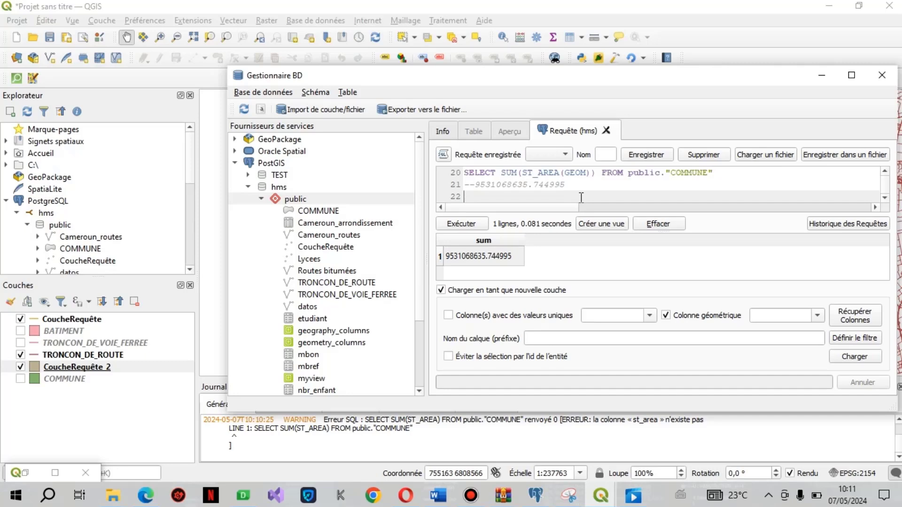
pyautogui.write('SELECT COUN')
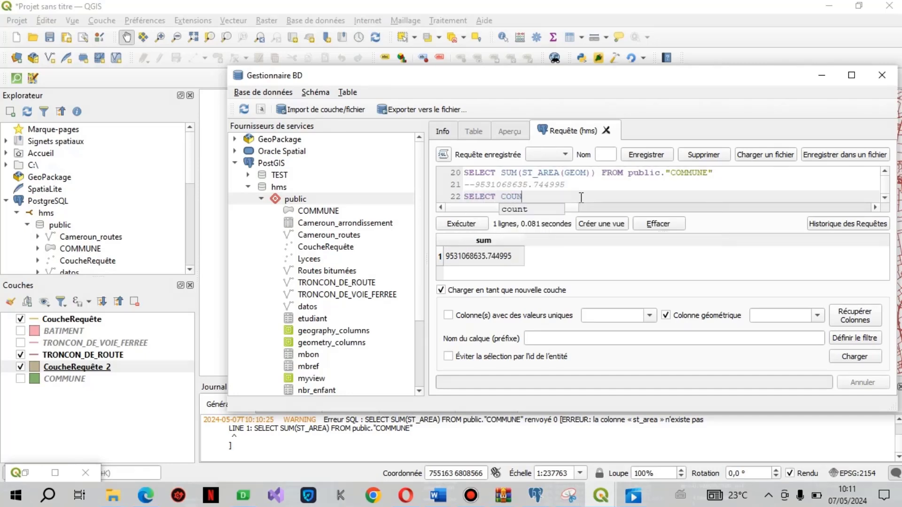
pyautogui.write('T()')
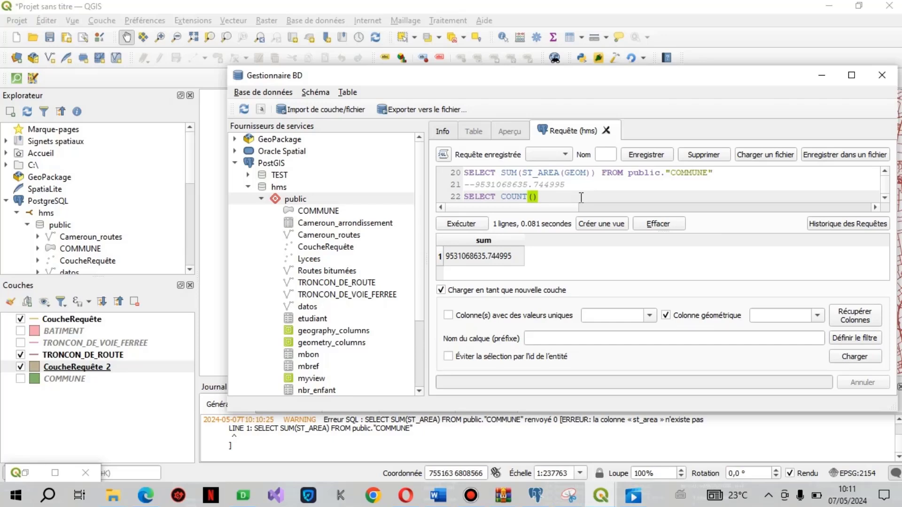
pyautogui.write('GEOM) FROM')
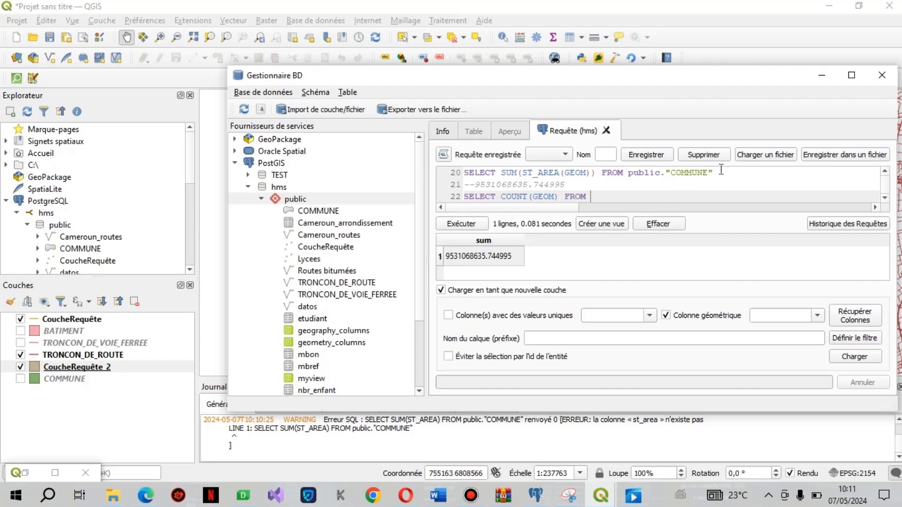
pyautogui.moveTo(721, 169); pyautogui.dragTo(631, 179)
pyautogui.hotkey('ctrl', 'c')
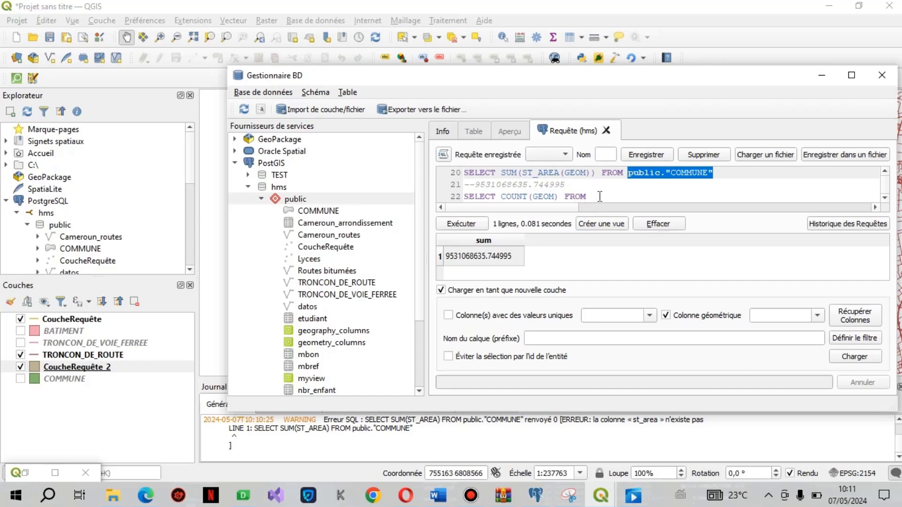
pyautogui.click(600, 196)
pyautogui.hotkey('ctrl', 'v')
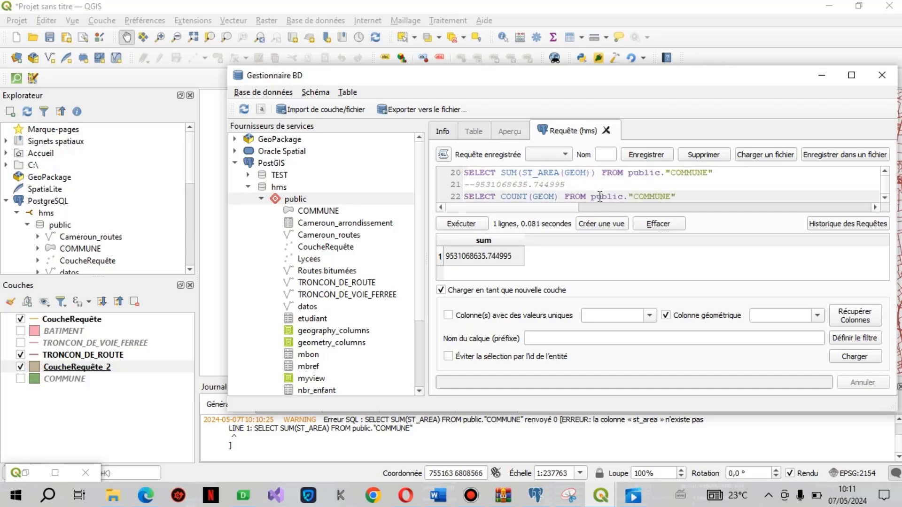
# Step: Replace the table in the count query with "TRONCON_DE_ROUTE", add a blank line below, and execute only the count query
pyautogui.click(669, 197)
pyautogui.press('BackSpace')
pyautogui.press('BackSpace')
pyautogui.press('BackSpace')
pyautogui.press('BackSpace')
pyautogui.press('BackSpace')
pyautogui.press('BackSpace')
pyautogui.press('BackSpace')
pyautogui.write('TRO')
pyautogui.press('Escape')
pyautogui.press('BackSpace')
pyautogui.press('BackSpace')
pyautogui.press('BackSpace')
pyautogui.write('TRO')
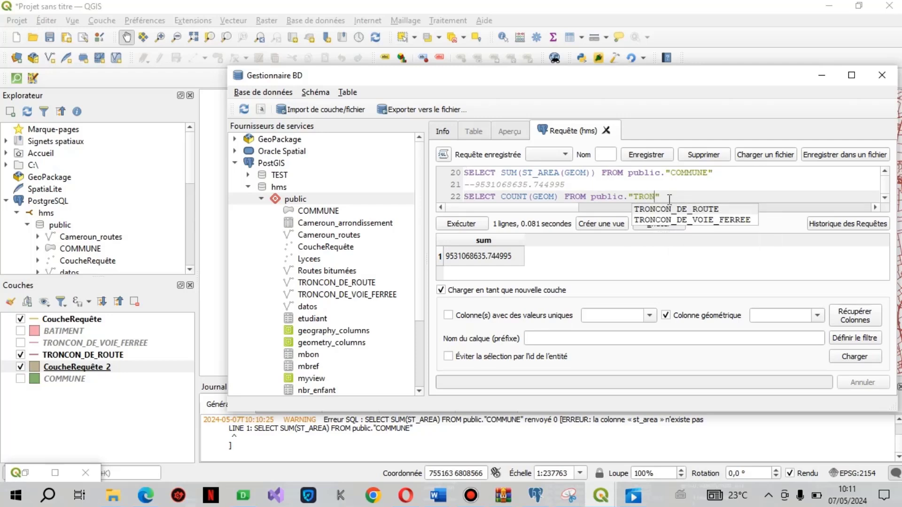
pyautogui.press('Return')
pyautogui.press('End')
pyautogui.press('Return')
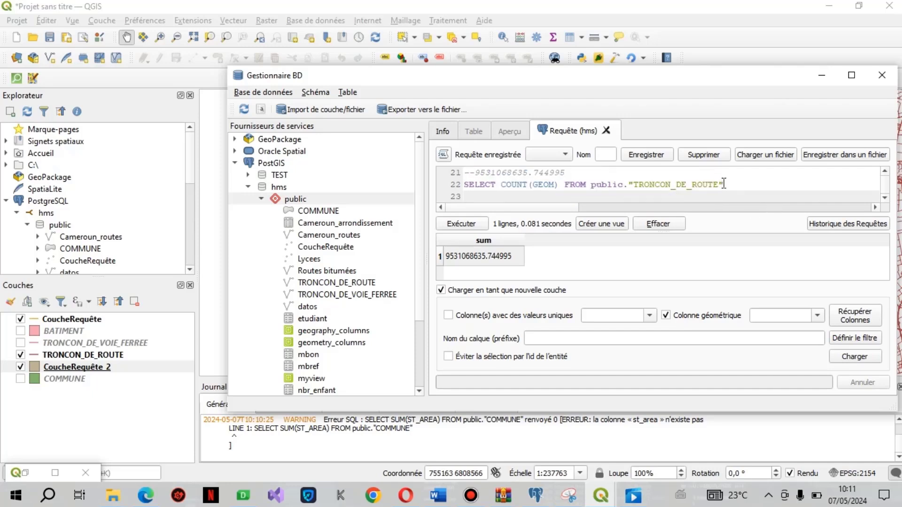
pyautogui.moveTo(725, 185); pyautogui.dragTo(421, 187)
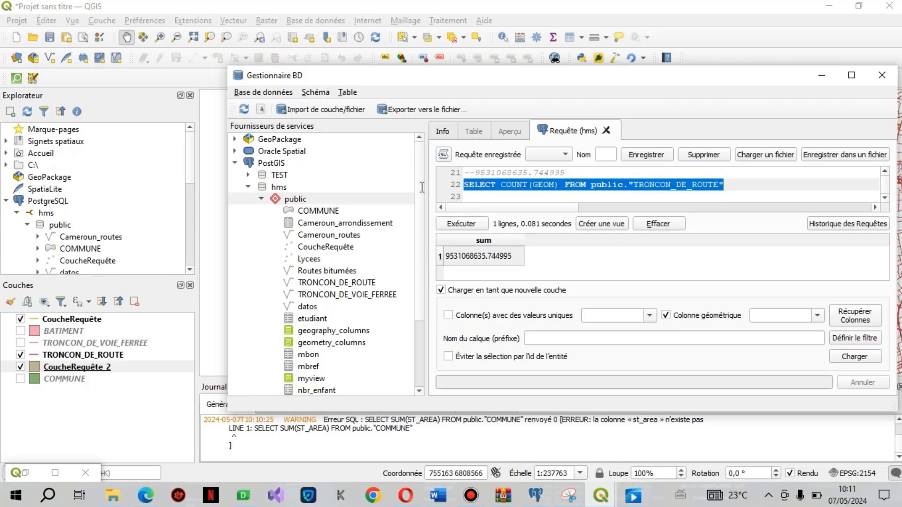
pyautogui.click(476, 227)
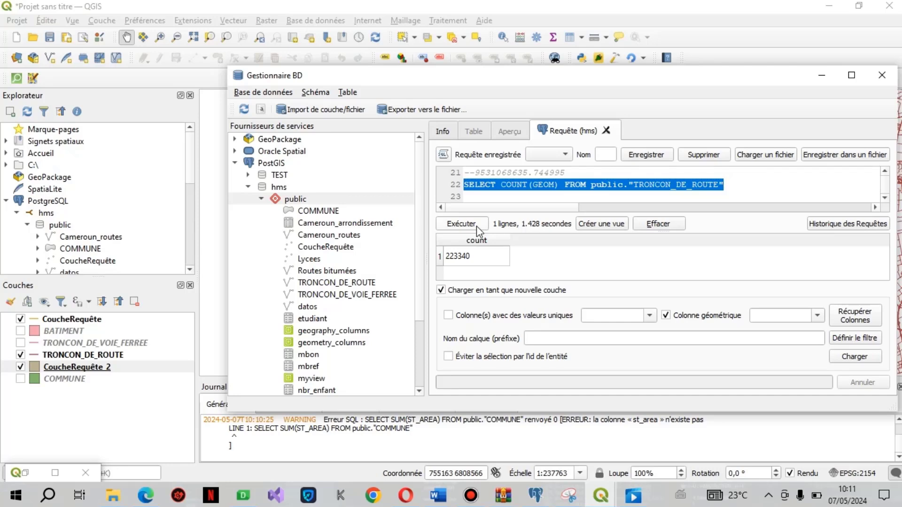
# Step: Paste the copied count result below its query and turn the value into the comment --223340, followed by a new line
pyautogui.click(471, 250)
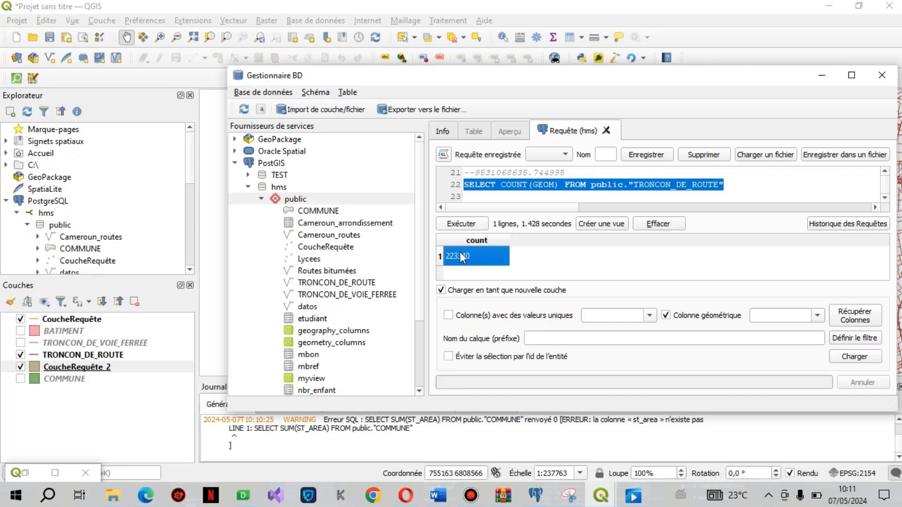
pyautogui.click(488, 196)
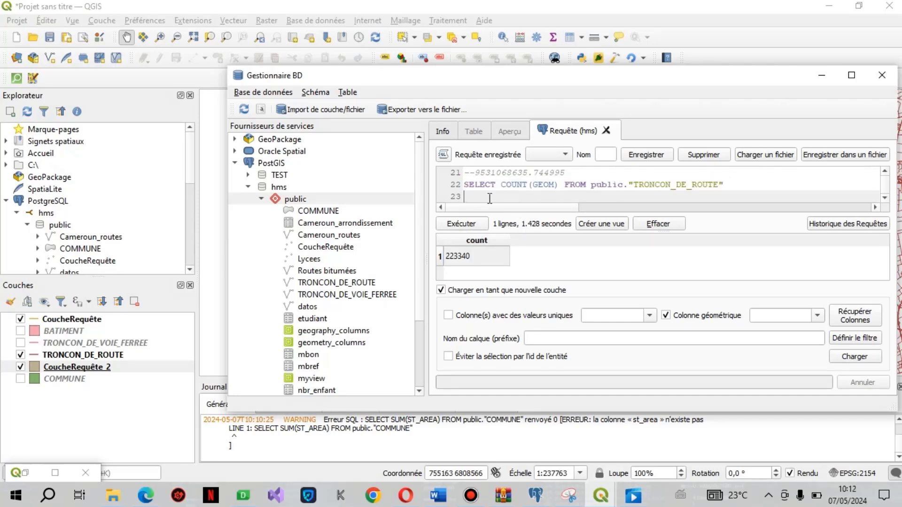
pyautogui.hotkey('ctrl', 'v')
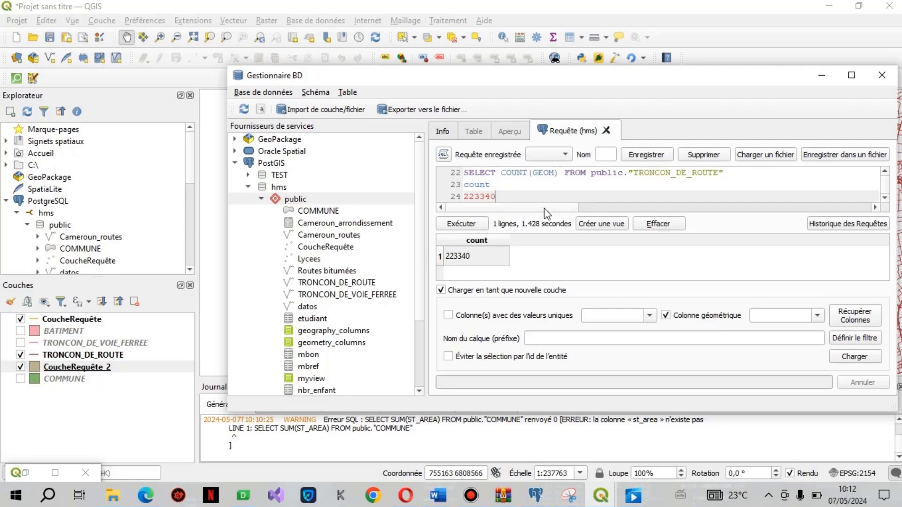
pyautogui.press('Home')
pyautogui.write('--')
pyautogui.press('End')
pyautogui.press('Return')
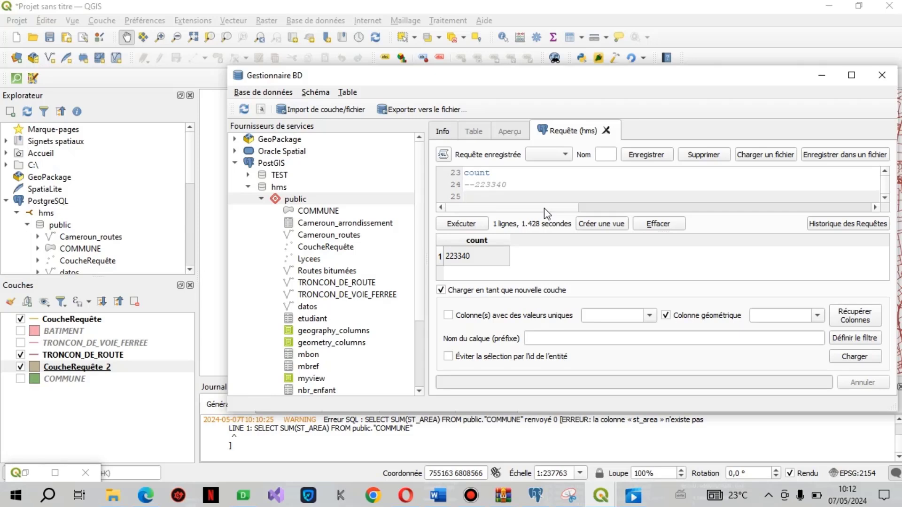
# Step: Begin a division statement below the count comment as SELECT 223340/, reusing the commented count value
pyautogui.write('SELE')
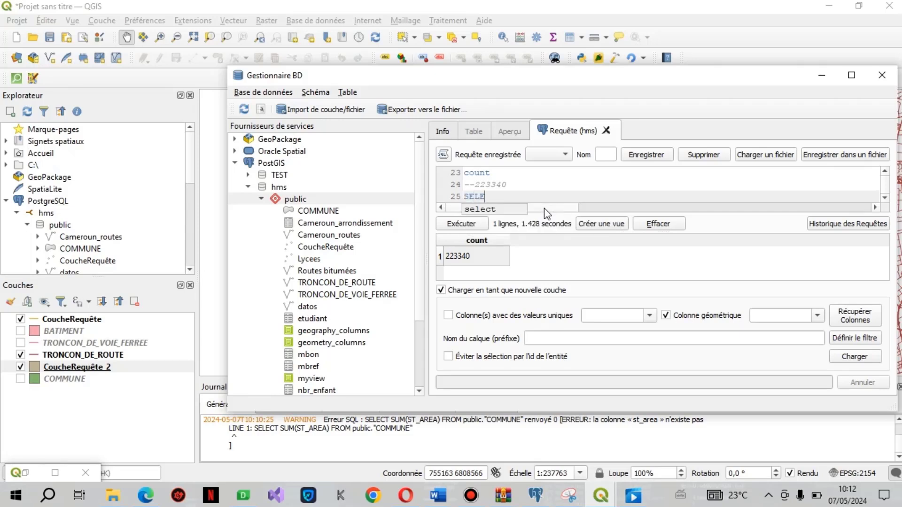
pyautogui.write('CT')
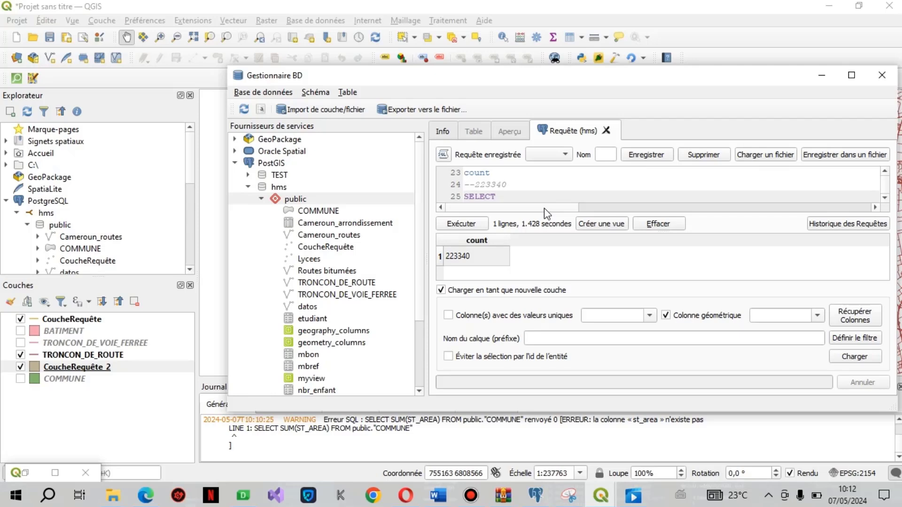
pyautogui.moveTo(508, 184); pyautogui.dragTo(474, 183)
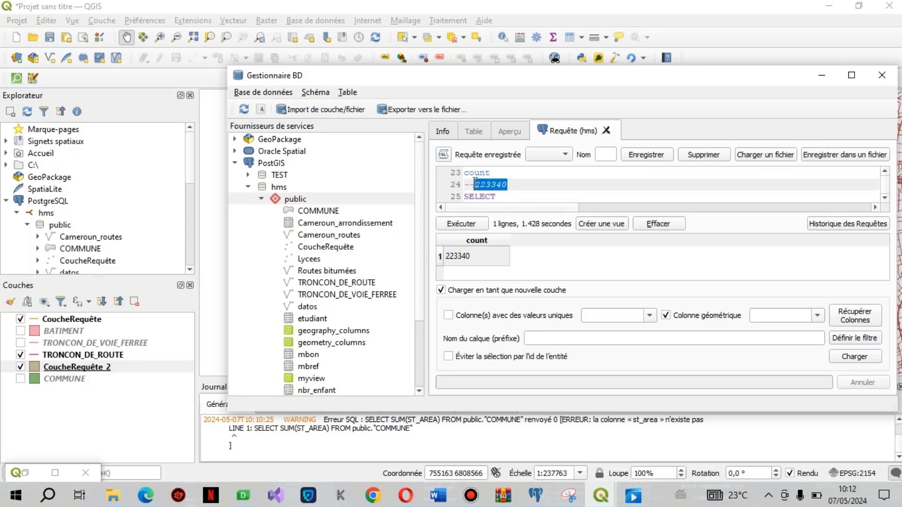
pyautogui.click(522, 197)
pyautogui.hotkey('ctrl', 'v')
pyautogui.write('/')
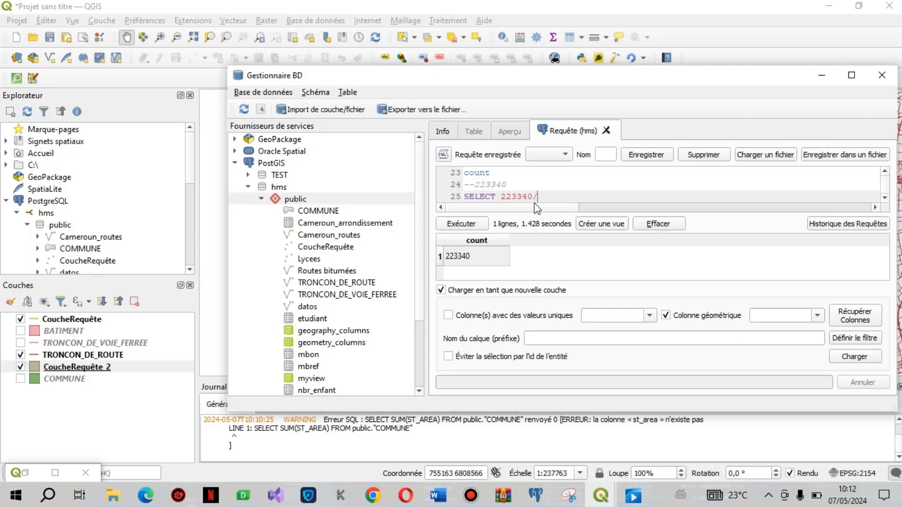
# Step: Copy 9531068635.744995 from the area comment and append it as the divisor, completing SELECT 223340/9531068635.744995
pyautogui.scroll(1, 888, 181)
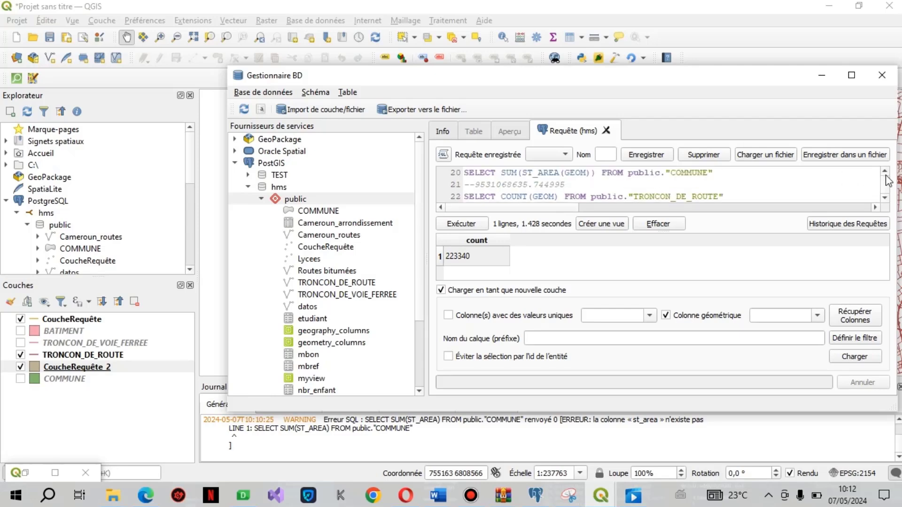
pyautogui.moveTo(576, 183); pyautogui.dragTo(475, 178)
pyautogui.click(527, 196)
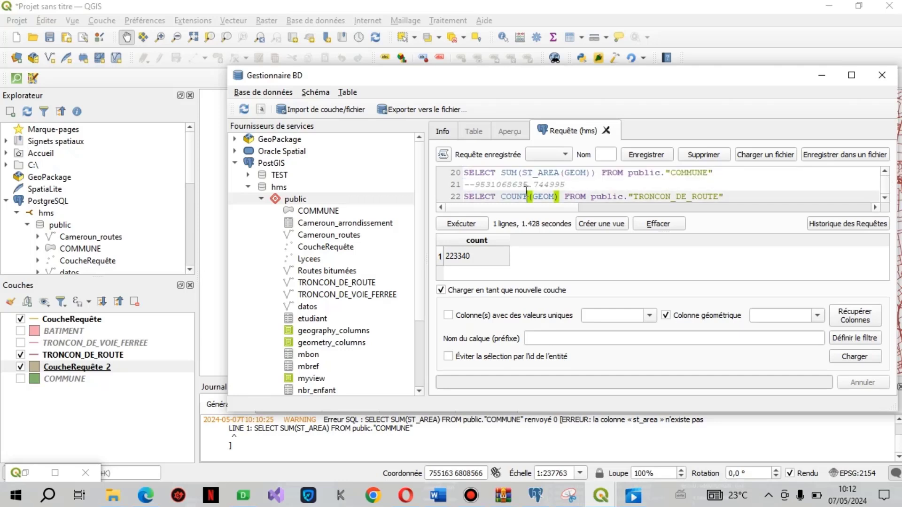
pyautogui.click(556, 177)
pyautogui.moveTo(556, 180); pyautogui.dragTo(511, 188)
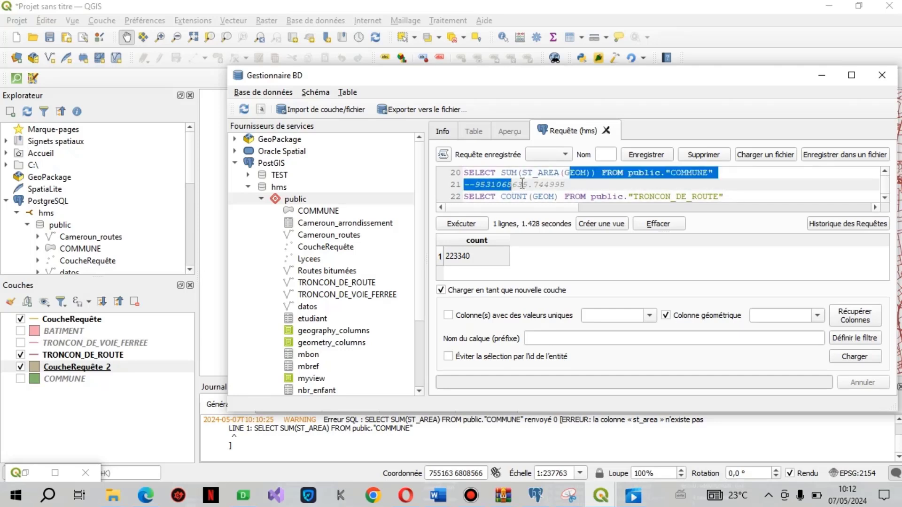
pyautogui.click(563, 183)
pyautogui.moveTo(565, 183); pyautogui.dragTo(474, 184)
pyautogui.hotkey('ctrl', 'c')
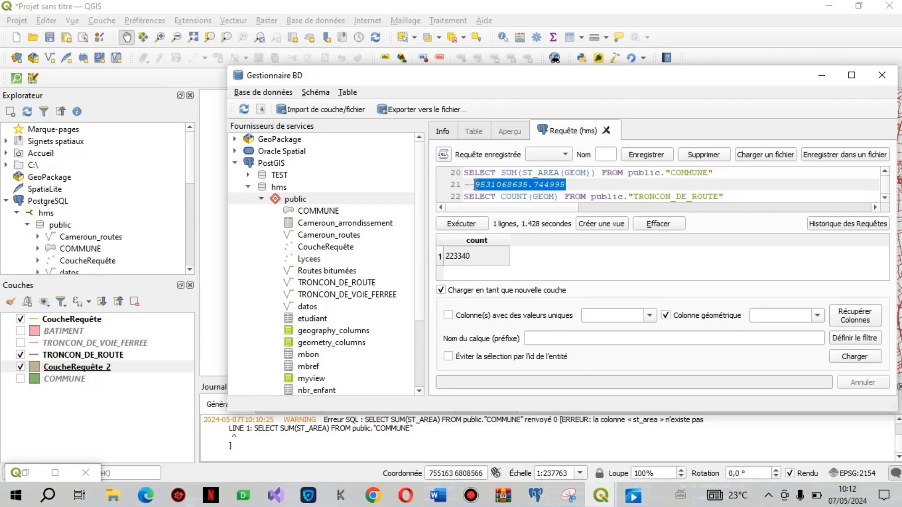
pyautogui.click(632, 197)
pyautogui.press('Return')
pyautogui.write('count')
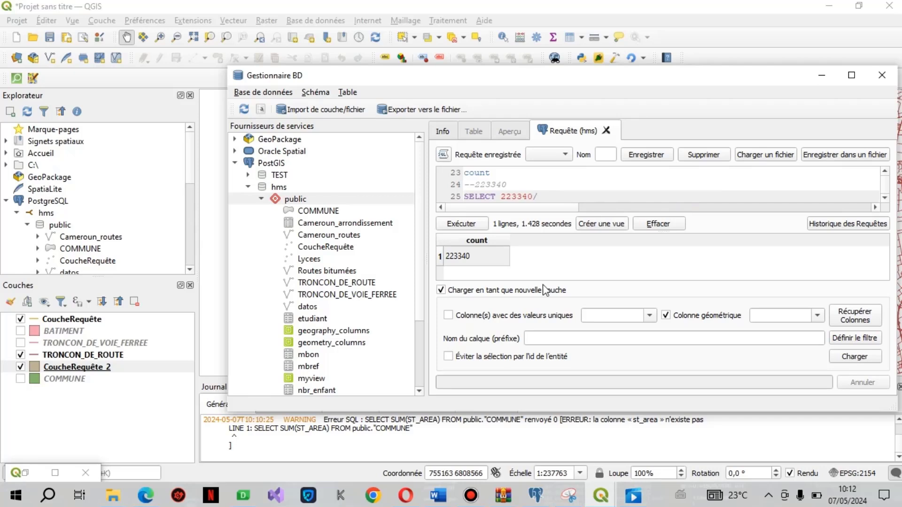
pyautogui.hotkey('ctrl', 'v')
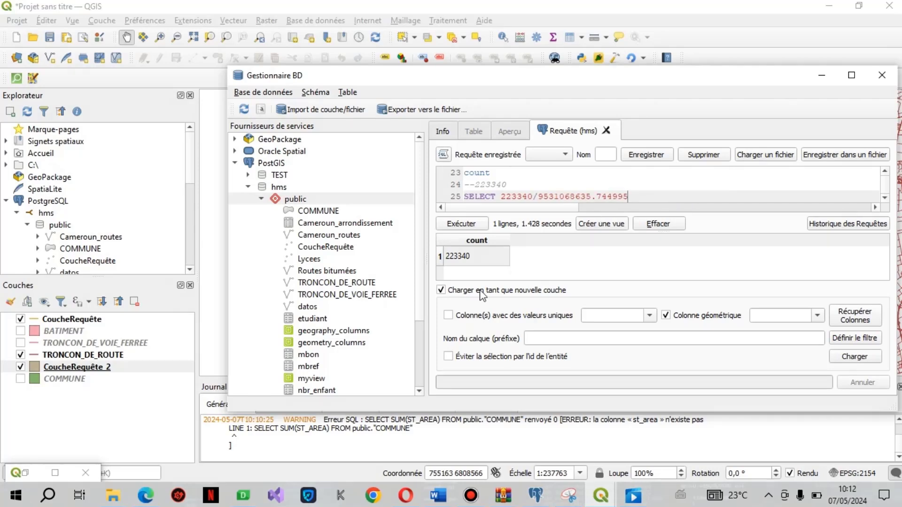
# Step: Execute only the division statement and widen the result column to show the full value
pyautogui.click(451, 197)
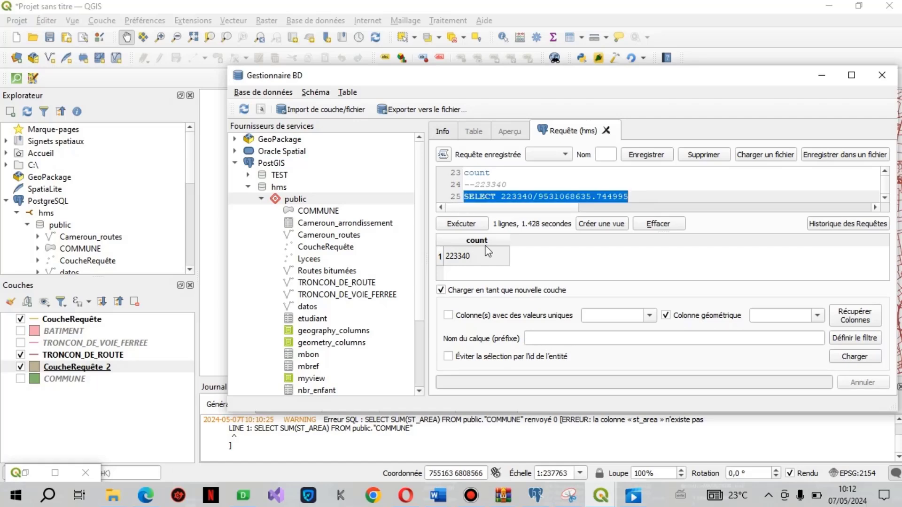
pyautogui.click(471, 225)
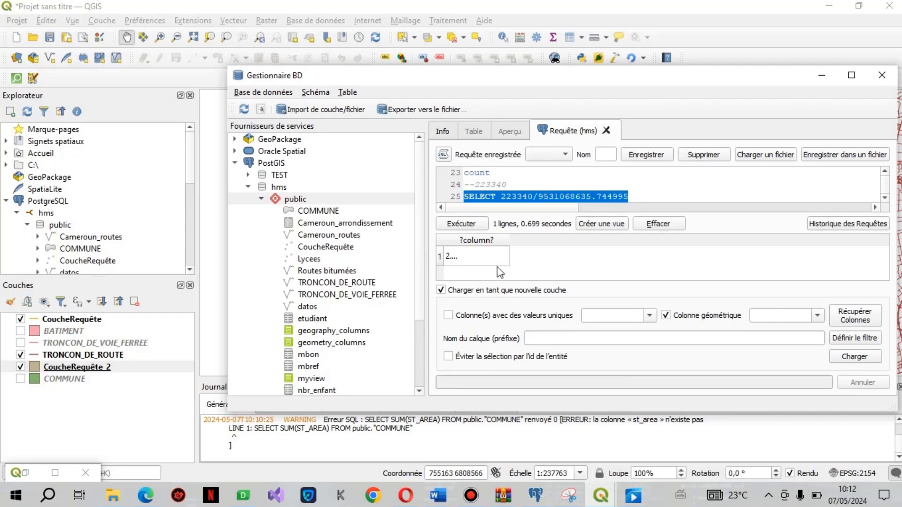
pyautogui.moveTo(508, 241); pyautogui.dragTo(550, 241)
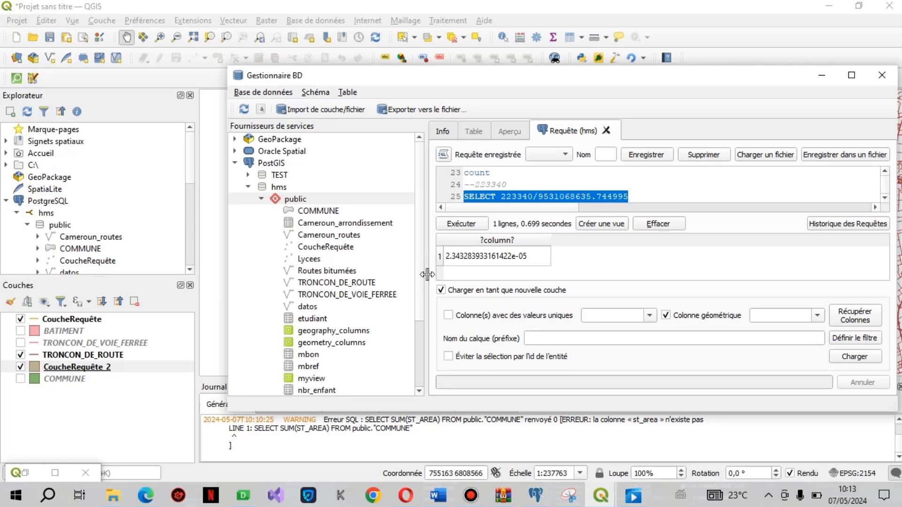
# Step: Try executing the division with 223340000 as the numerator, and restore the numerator to 223340
pyautogui.click(532, 196)
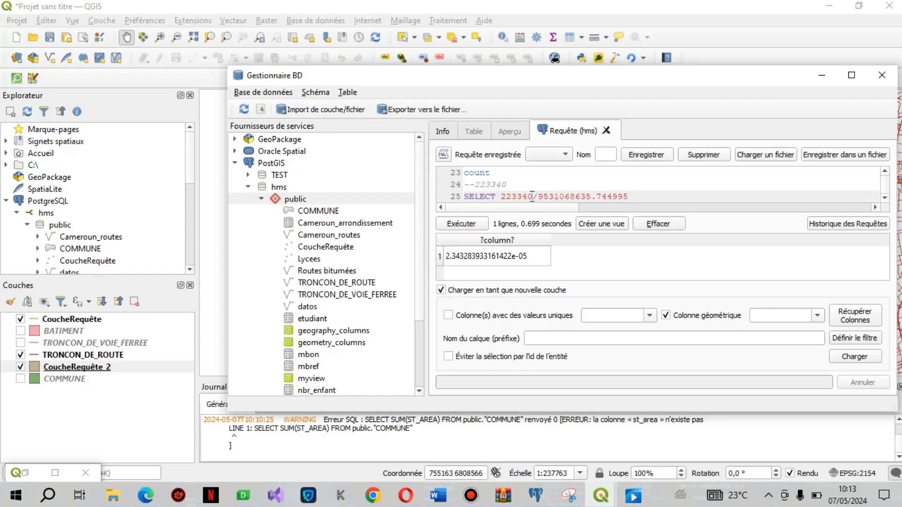
pyautogui.write('000')
pyautogui.moveTo(646, 197); pyautogui.dragTo(463, 199)
pyautogui.click(452, 223)
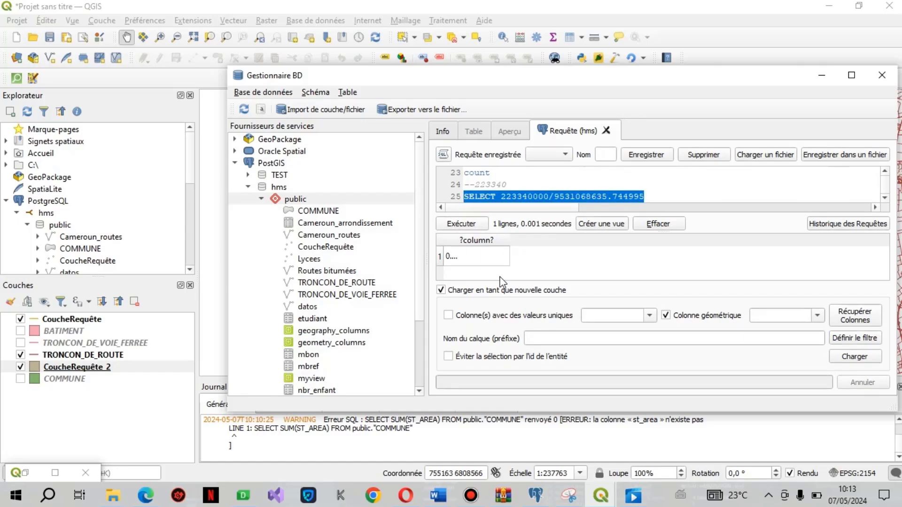
pyautogui.moveTo(519, 238); pyautogui.dragTo(536, 239)
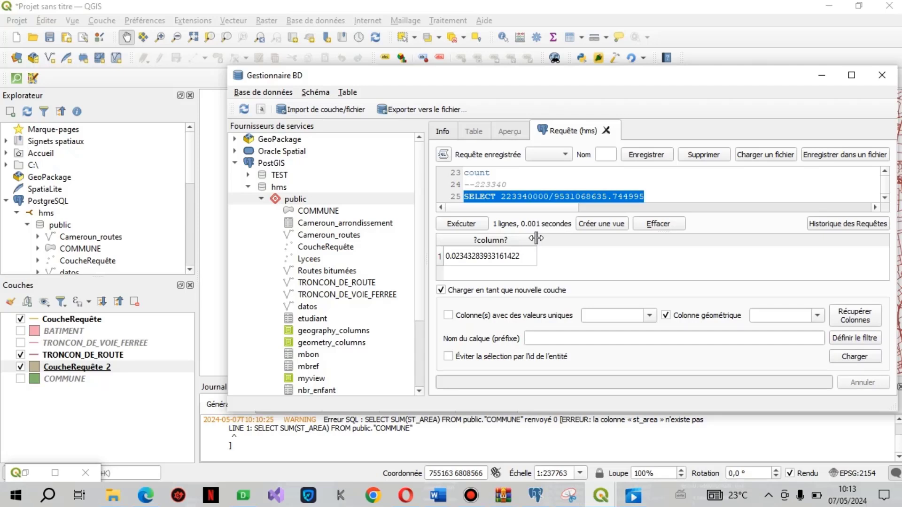
pyautogui.click(547, 197)
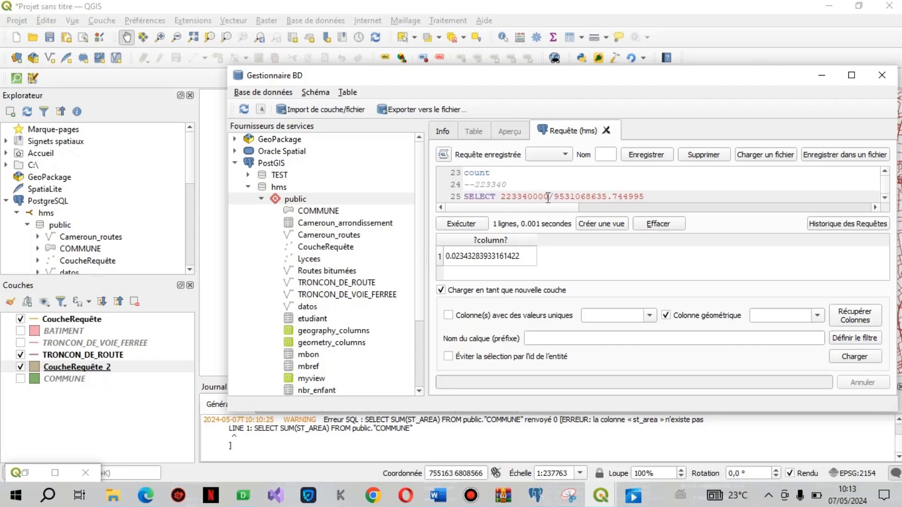
pyautogui.press('BackSpace')
pyautogui.press('BackSpace')
pyautogui.press('BackSpace')
# Step: Move the divisor's decimal point to make it 9531068.635744995, execute only that statement, and widen the result column
pyautogui.click(596, 197)
pyautogui.press('BackSpace')
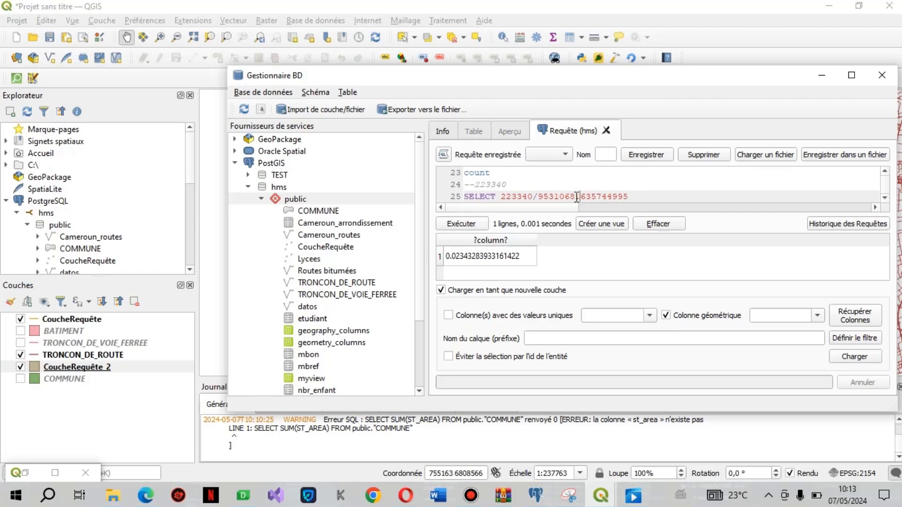
pyautogui.write('.')
pyautogui.moveTo(632, 197); pyautogui.dragTo(462, 197)
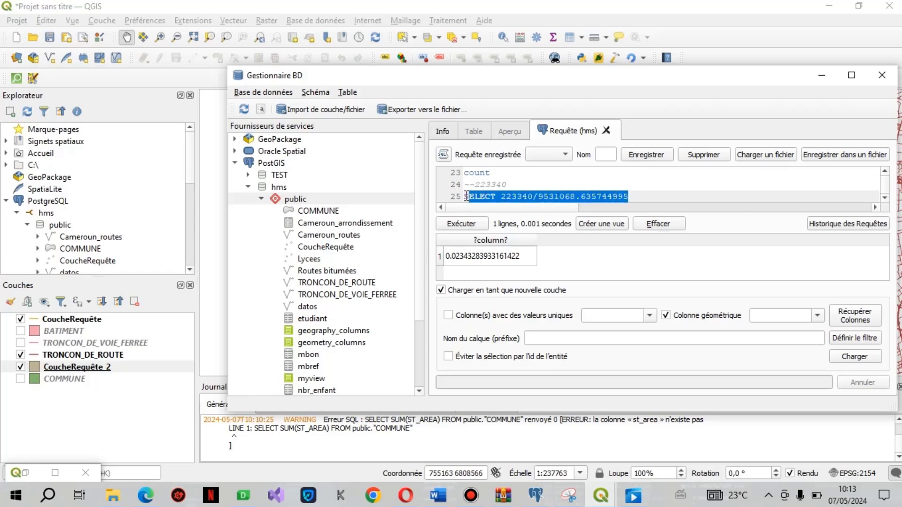
pyautogui.click(467, 228)
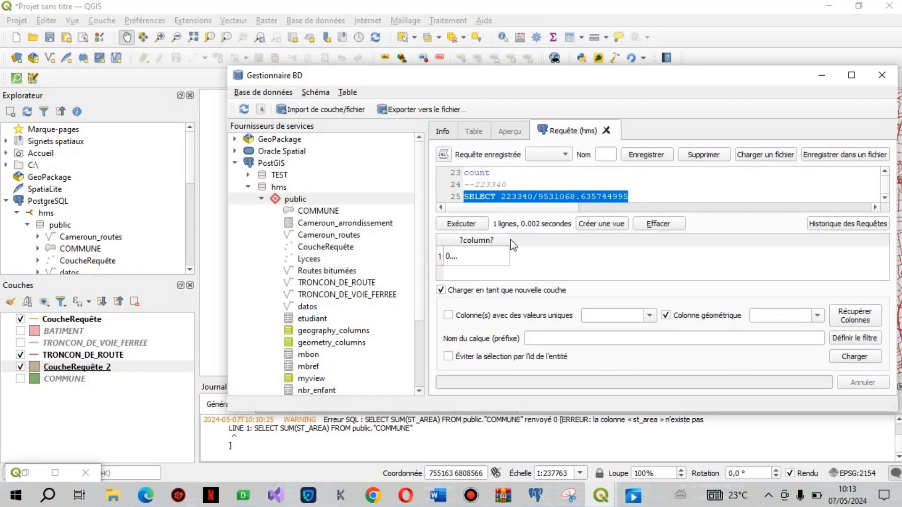
pyautogui.moveTo(510, 240); pyautogui.dragTo(540, 244)
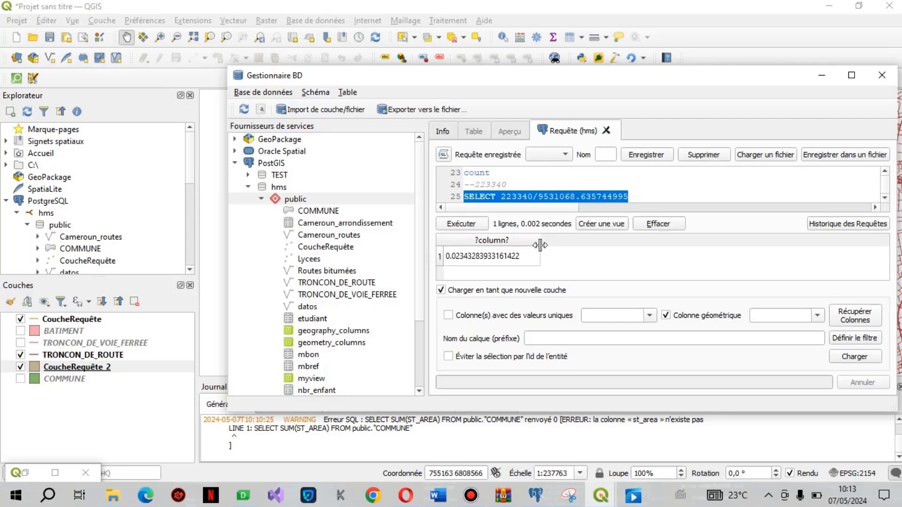
# Step: Restore the divisor to 9531068635.744995 and enclose the whole division in parentheses
pyautogui.click(580, 196)
pyautogui.press('BackSpace')
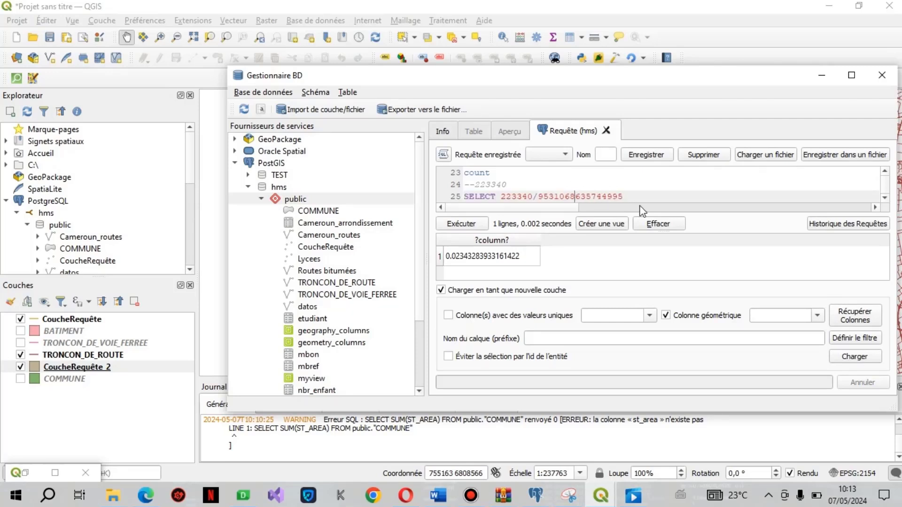
pyautogui.click(593, 197)
pyautogui.write('.')
pyautogui.click(636, 194)
pyautogui.write(')')
pyautogui.click(502, 197)
pyautogui.write('(')
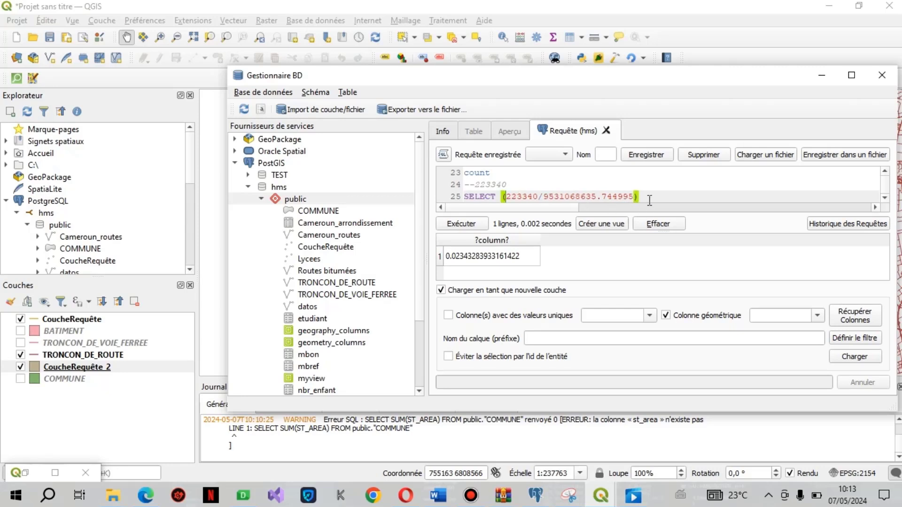
# Step: Multiply the parenthesised division by 1000, execute only that statement, and widen the result column
pyautogui.write('*1000')
pyautogui.moveTo(688, 197); pyautogui.dragTo(458, 201)
pyautogui.click(460, 223)
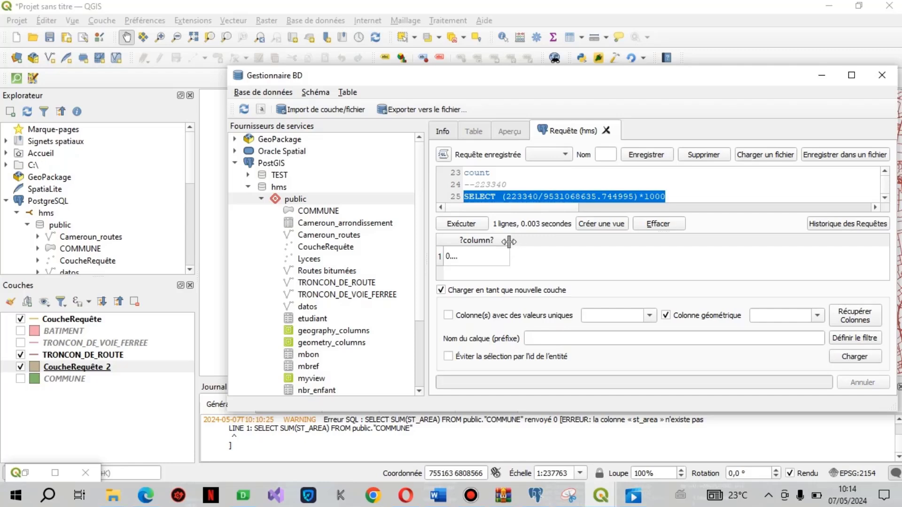
pyautogui.moveTo(510, 240); pyautogui.dragTo(524, 239)
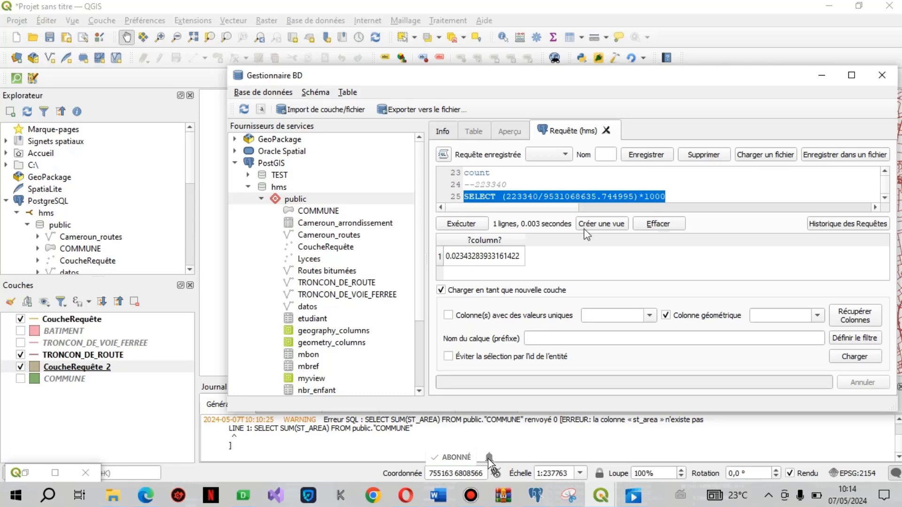
# Step: Extend the multiplier to 1000000 and execute only the division statement
pyautogui.click(669, 197)
pyautogui.write('00')
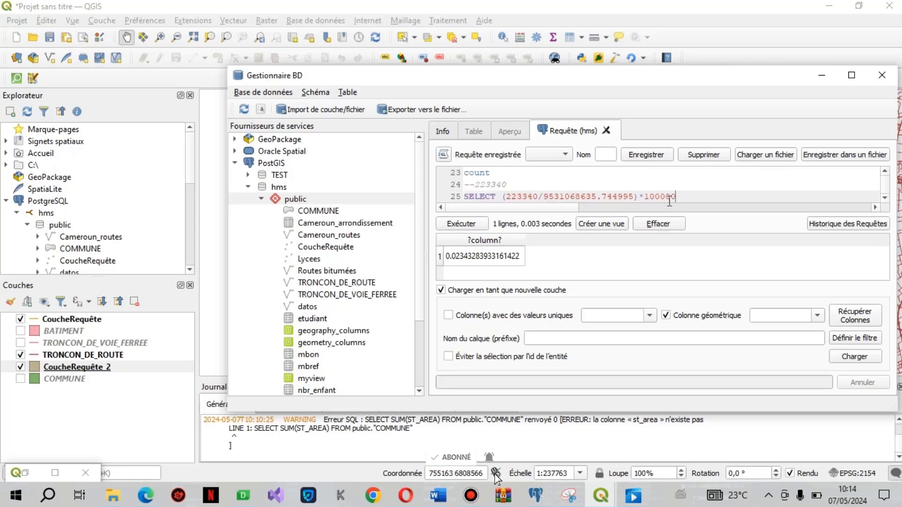
pyautogui.write('0')
pyautogui.hotkey('shift', 'Up')
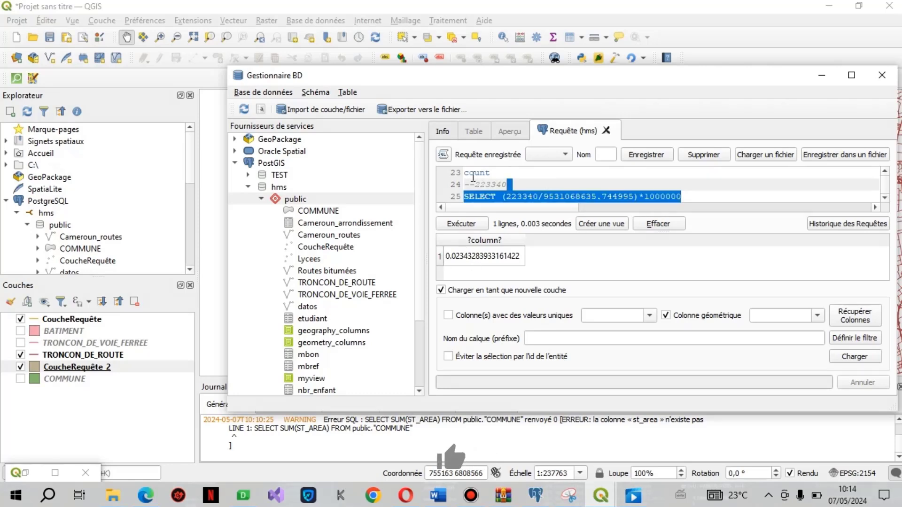
pyautogui.moveTo(473, 177); pyautogui.dragTo(433, 199)
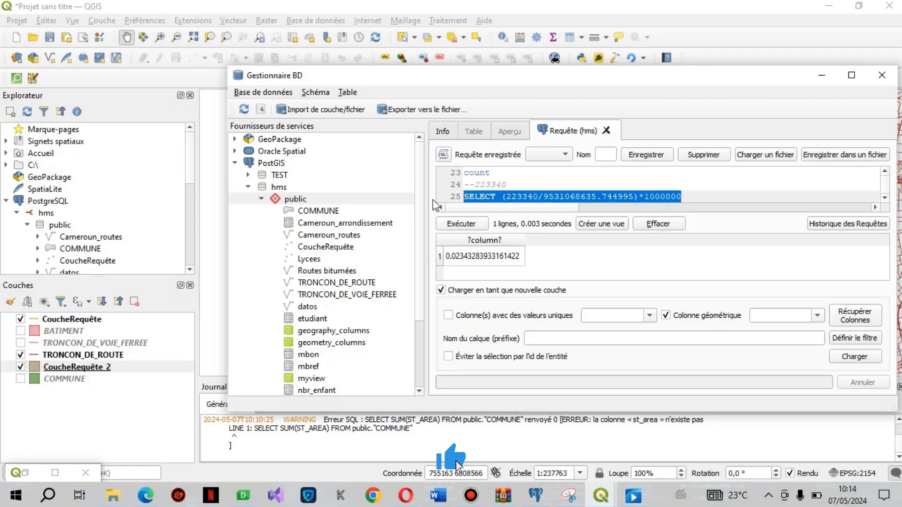
pyautogui.click(456, 228)
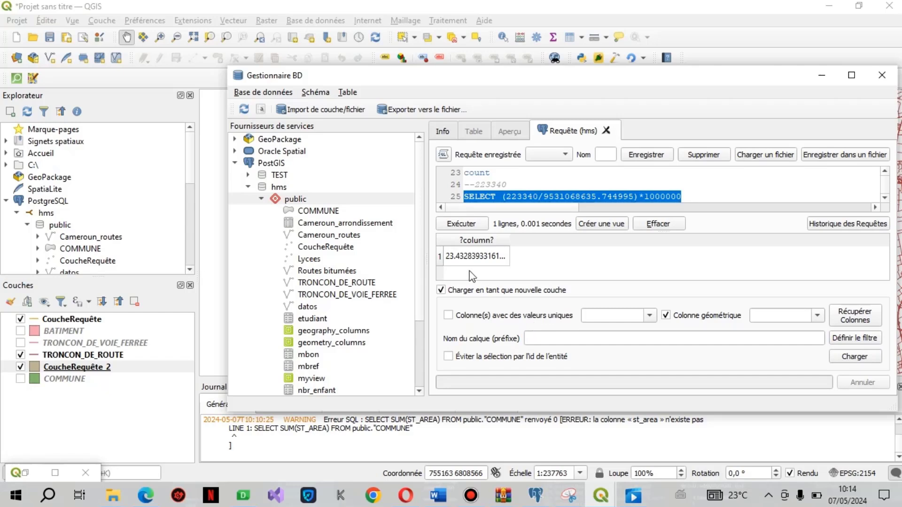
# Step: Replace the COUNT function with SUM in the TRONCON_DE_ROUTE query
pyautogui.click(700, 196)
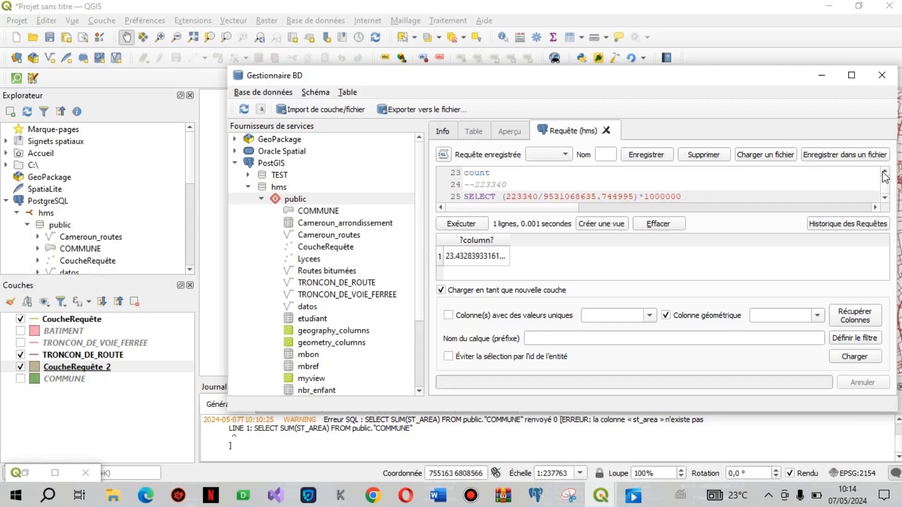
pyautogui.click(883, 171)
pyautogui.click(883, 172)
pyautogui.click(882, 172)
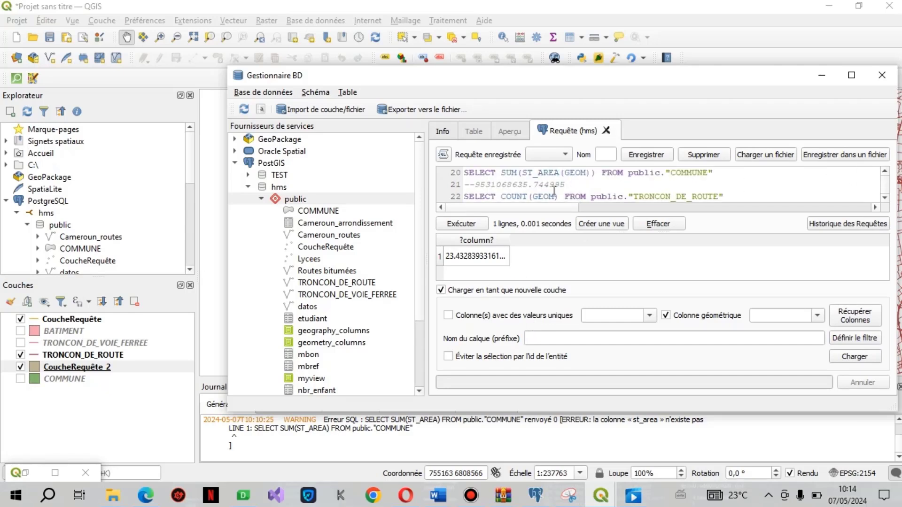
pyautogui.click(528, 196)
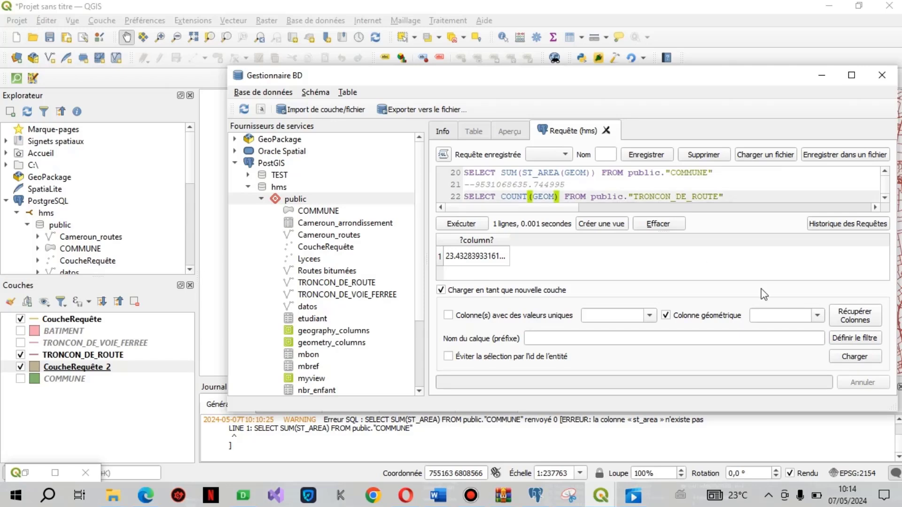
pyautogui.press('BackSpace')
pyautogui.press('BackSpace')
pyautogui.press('BackSpace')
pyautogui.press('BackSpace')
pyautogui.press('BackSpace')
pyautogui.write('SUM')
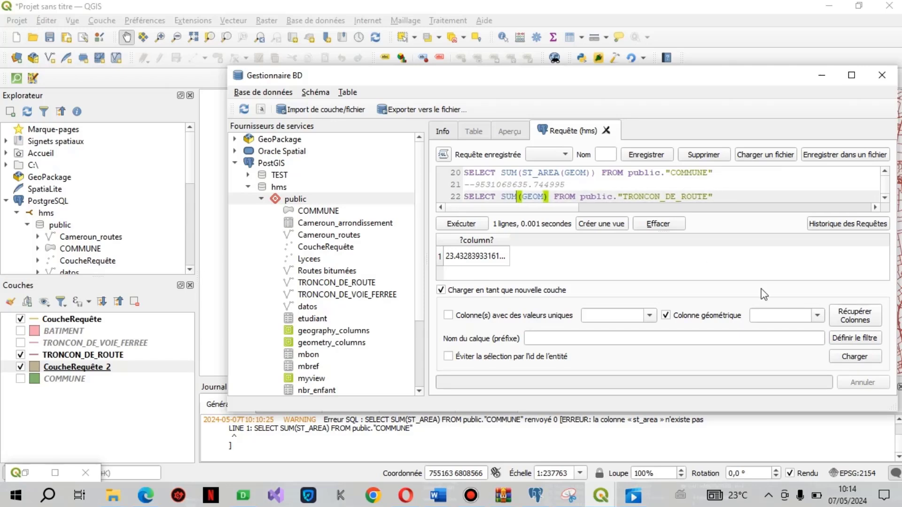
# Step: Change the argument of SUM in the TRONCON_DE_ROUTE query to st_length(GEOM)
pyautogui.click(542, 197)
pyautogui.press('BackSpace')
pyautogui.press('BackSpace')
pyautogui.press('BackSpace')
pyautogui.press('BackSpace')
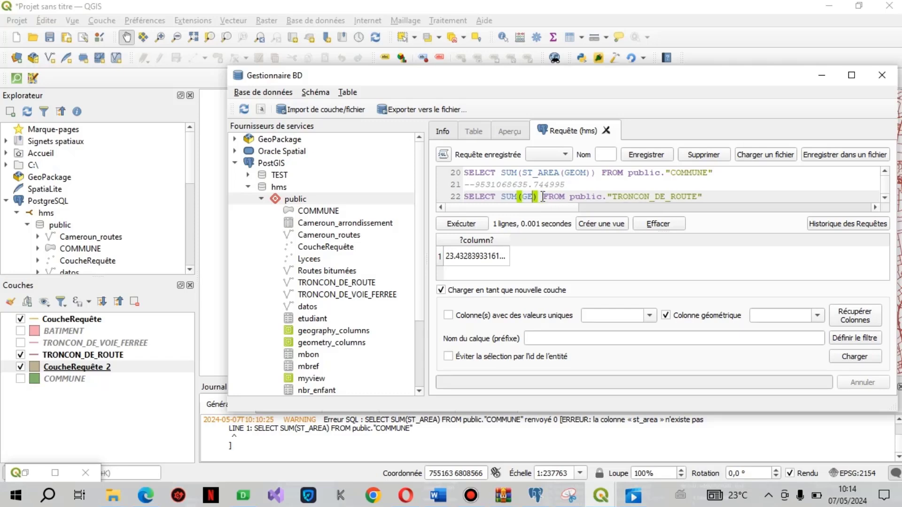
pyautogui.write('ST')
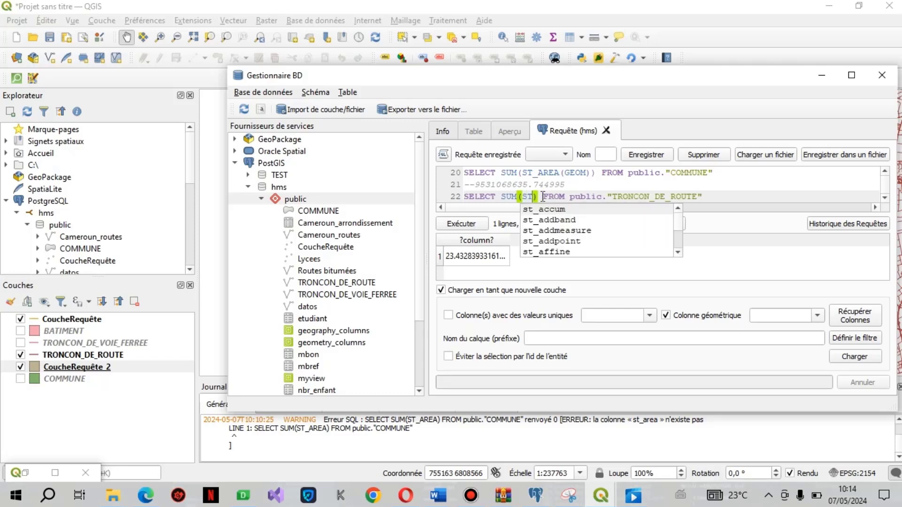
pyautogui.write('_len')
pyautogui.press('Return')
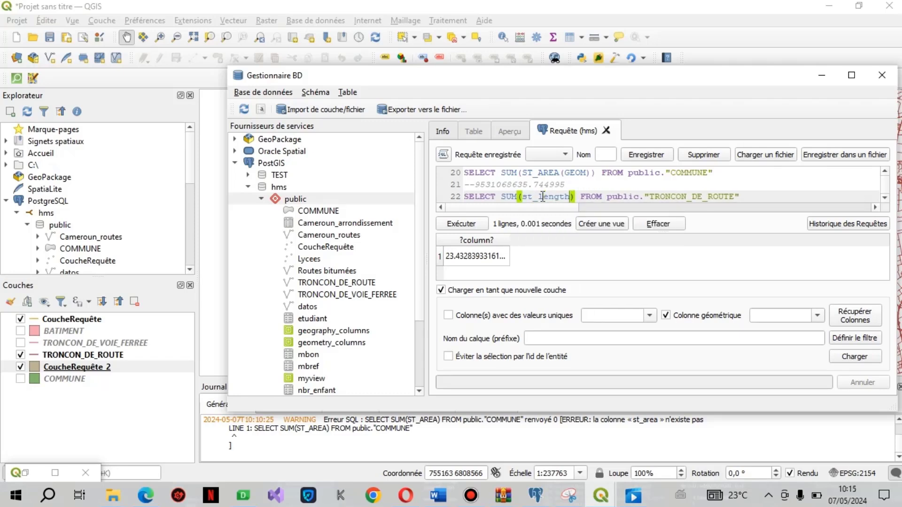
pyautogui.write(')')
pyautogui.write('GEOM')
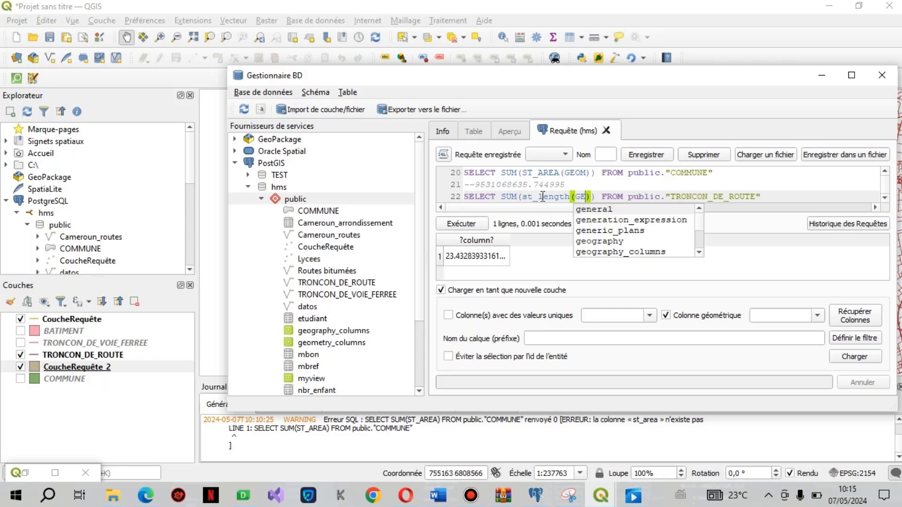
# Step: Execute only the SELECT SUM(st_length(GEOM)) FROM public."TRONCON_DE_ROUTE" statement
pyautogui.moveTo(780, 196); pyautogui.dragTo(541, 180)
pyautogui.click(541, 180)
pyautogui.press('Down')
pyautogui.press('Down')
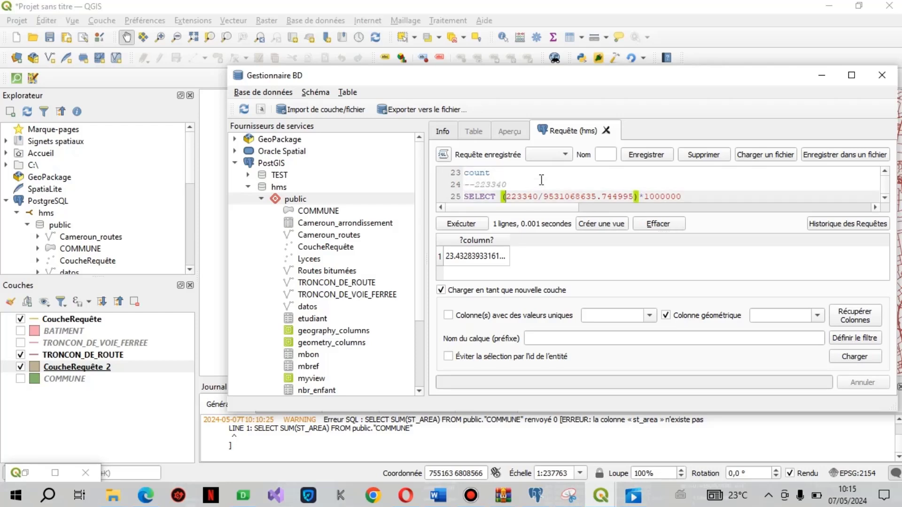
pyautogui.press('Up')
pyautogui.press('Up')
pyautogui.press('Up')
pyautogui.press('Up')
pyautogui.press('Up')
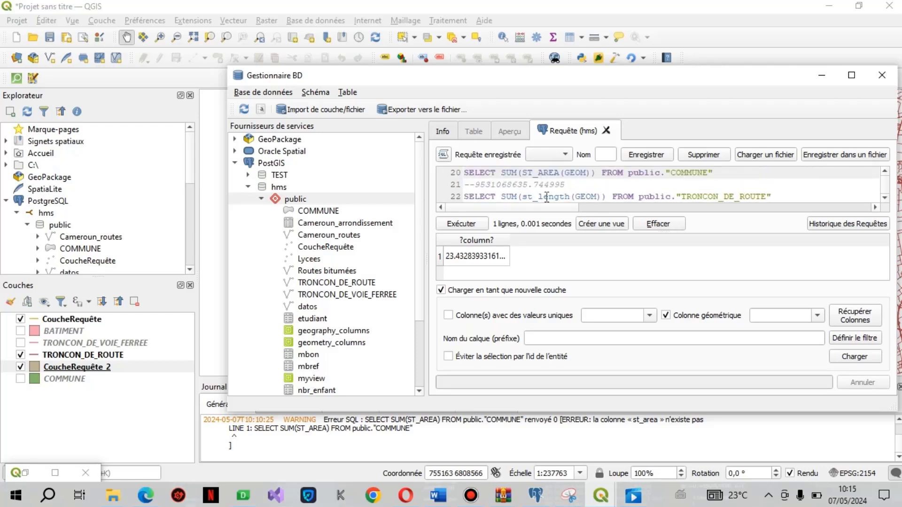
pyautogui.click(450, 196)
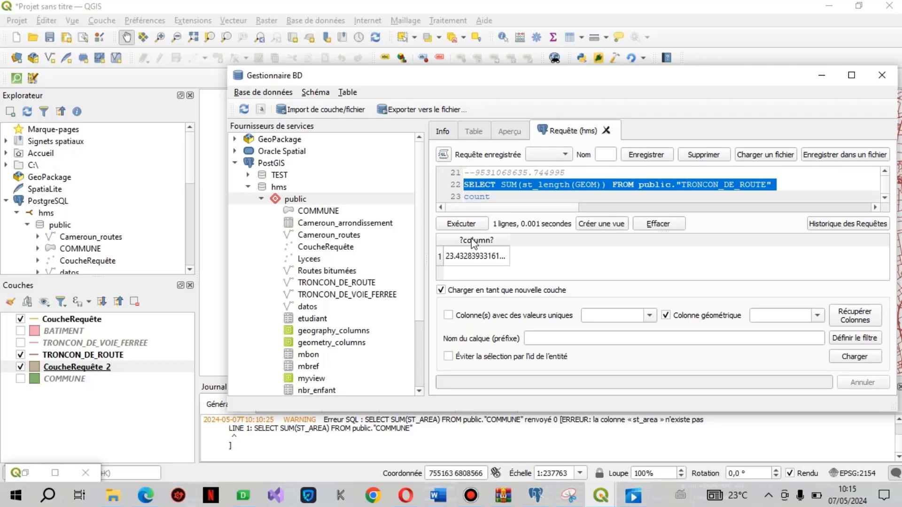
pyautogui.click(465, 224)
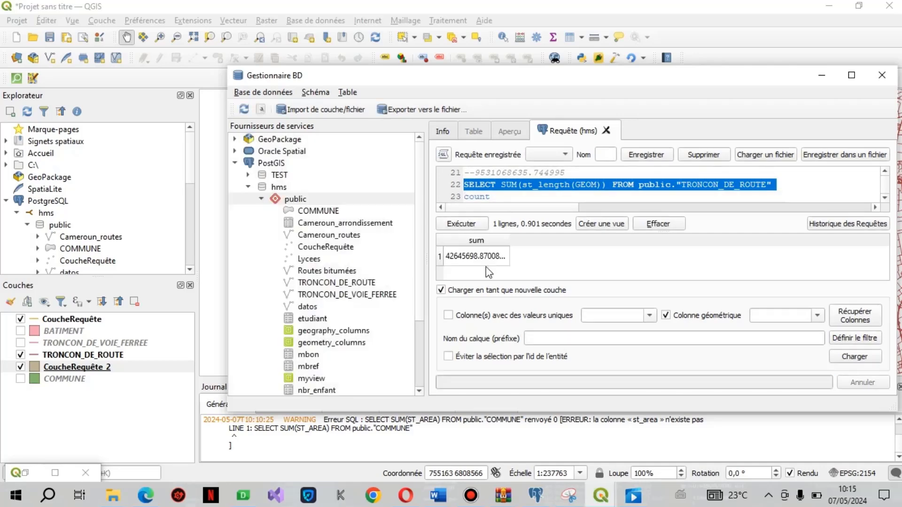
# Step: Copy the length sum 42645698.87008462 over the numerator 223340 in the division and try executing that line
pyautogui.click(484, 258)
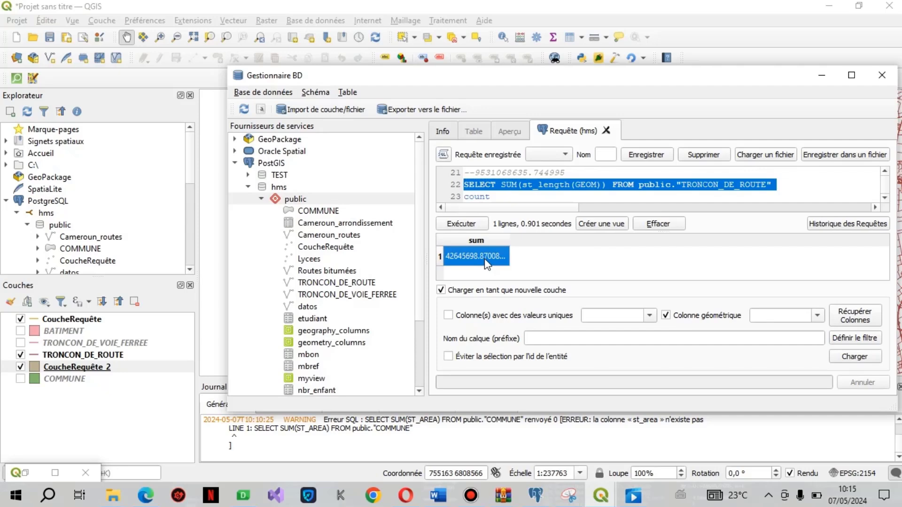
pyautogui.click(531, 175)
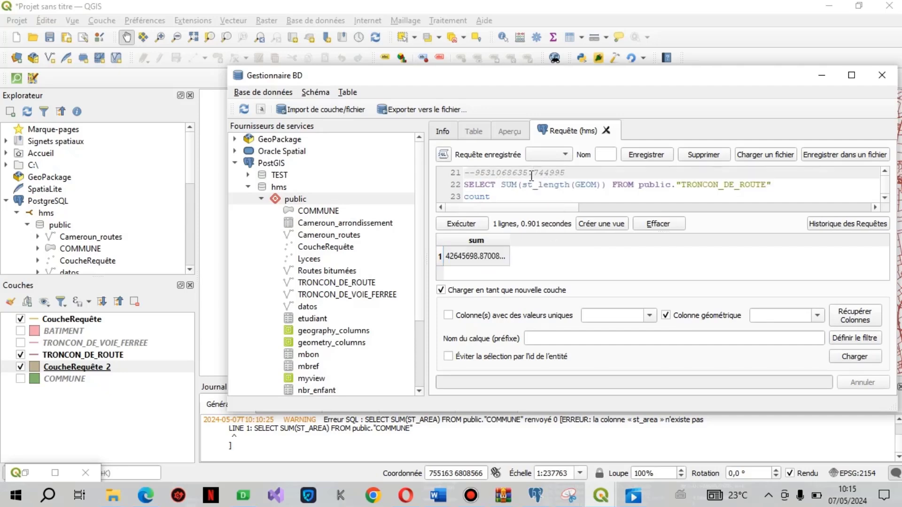
pyautogui.press('Down')
pyautogui.press('Down')
pyautogui.press('Down')
pyautogui.press('Down')
pyautogui.press('Down')
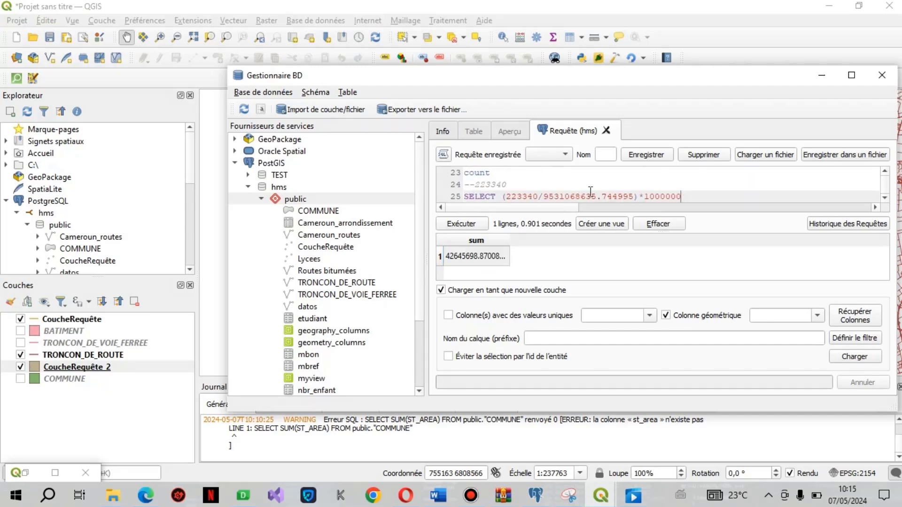
pyautogui.click(538, 196)
pyautogui.press('BackSpace')
pyautogui.press('BackSpace')
pyautogui.press('BackSpace')
pyautogui.press('BackSpace')
pyautogui.press('BackSpace')
pyautogui.press('BackSpace')
pyautogui.write('sum 42645698.87008462')
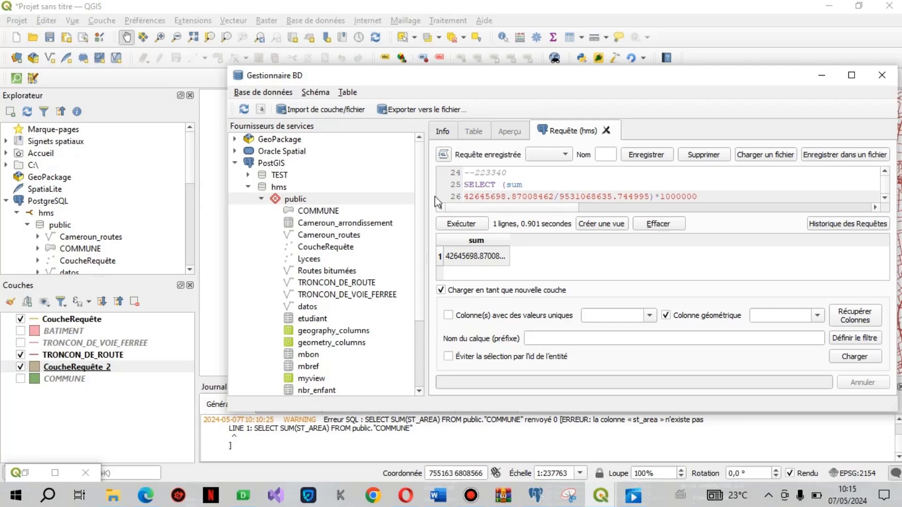
pyautogui.click(447, 196)
pyautogui.click(460, 225)
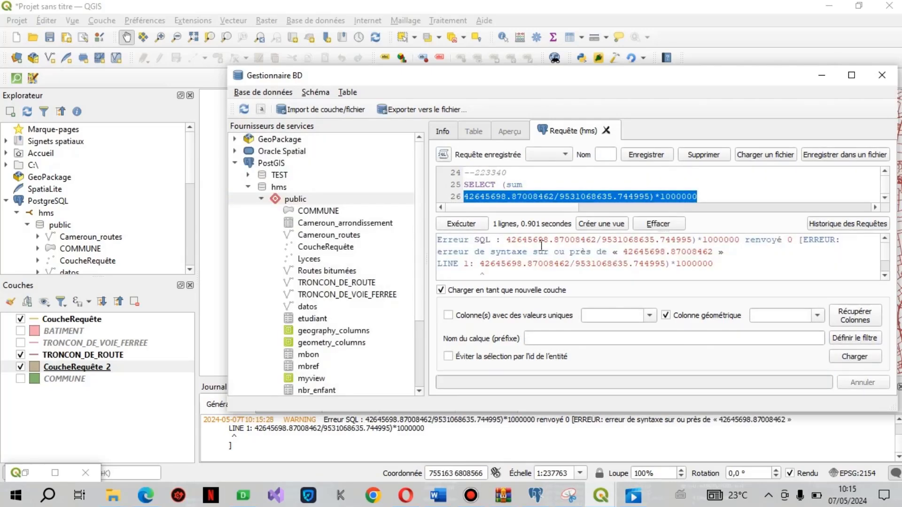
# Step: Remove the pasted word sum and its line break, then execute only SELECT (42645698.87008462/9531068635.744995)*1000000
pyautogui.click(505, 183)
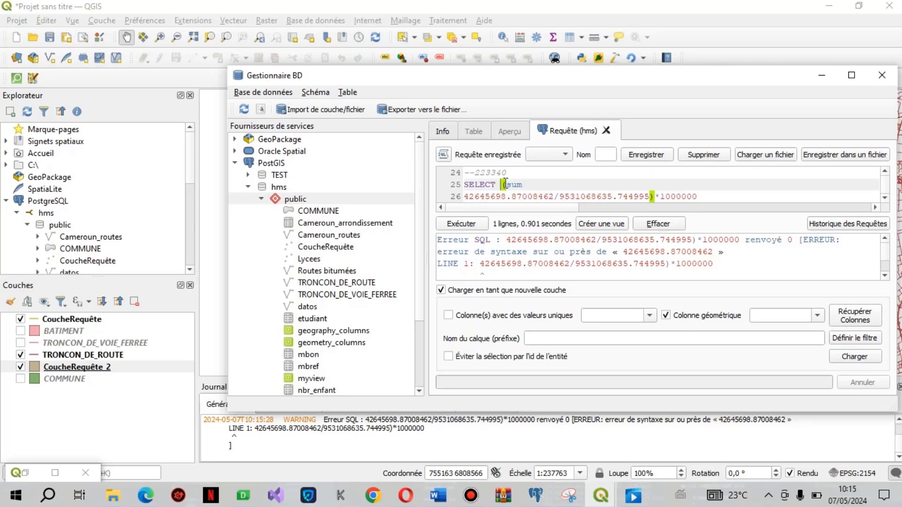
pyautogui.click(536, 187)
pyautogui.press('BackSpace')
pyautogui.press('BackSpace')
pyautogui.press('BackSpace')
pyautogui.press('Down')
pyautogui.press('Left')
pyautogui.press('Left')
pyautogui.press('Left')
pyautogui.press('Left')
pyautogui.press('Left')
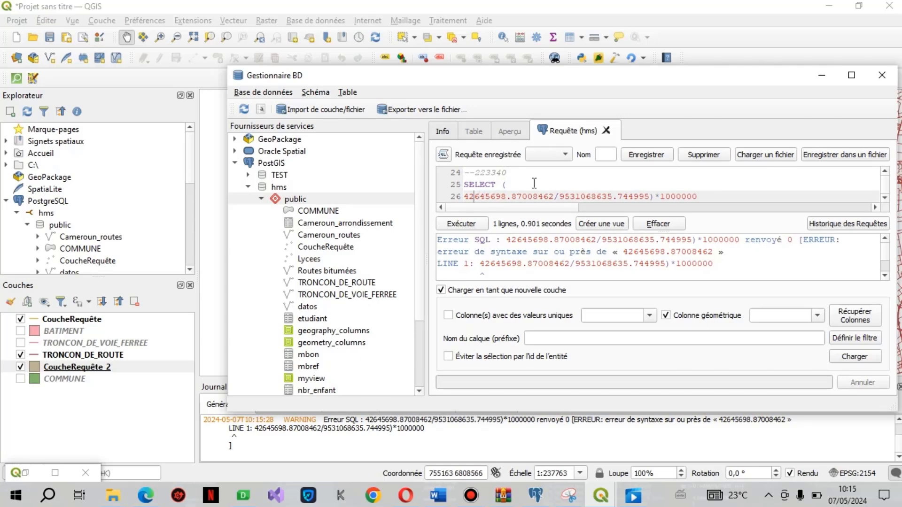
pyautogui.press('Left')
pyautogui.press('BackSpace')
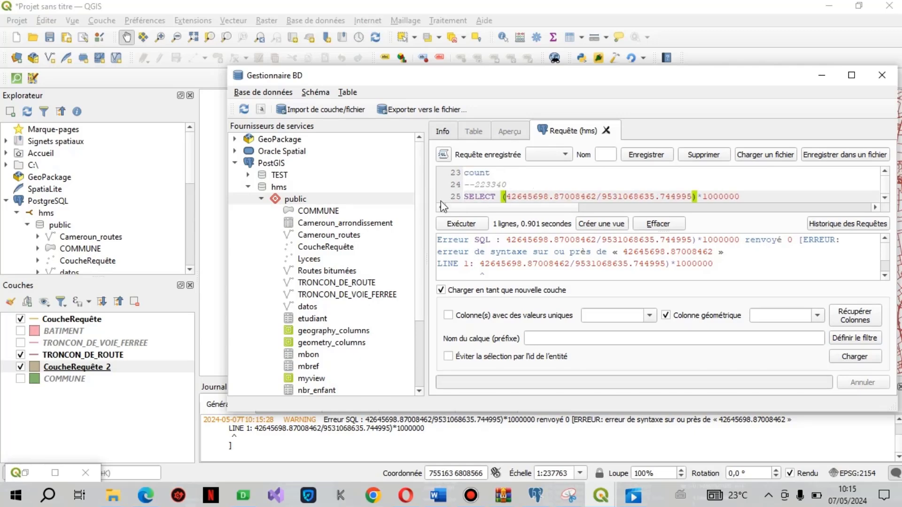
pyautogui.tripleClick(465, 196)
pyautogui.click(449, 224)
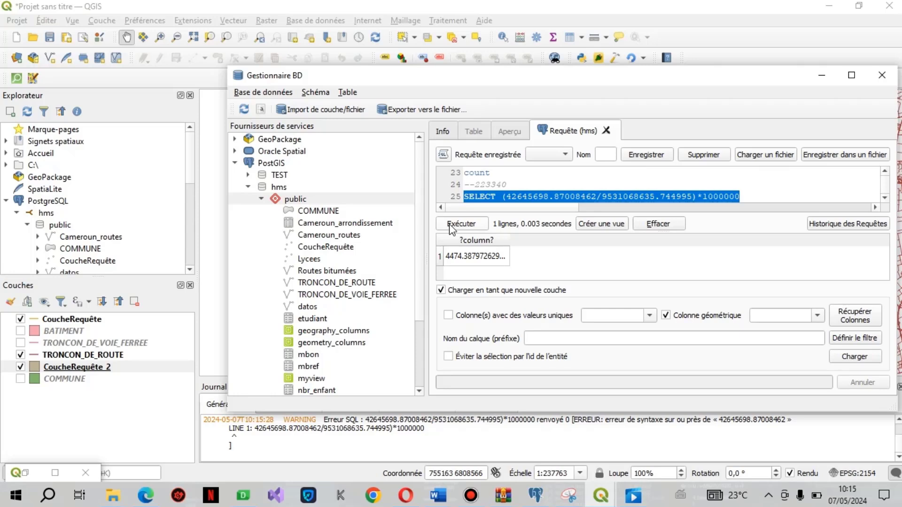
# Step: Start a new SELECT statement on the line below the division
pyautogui.click(750, 197)
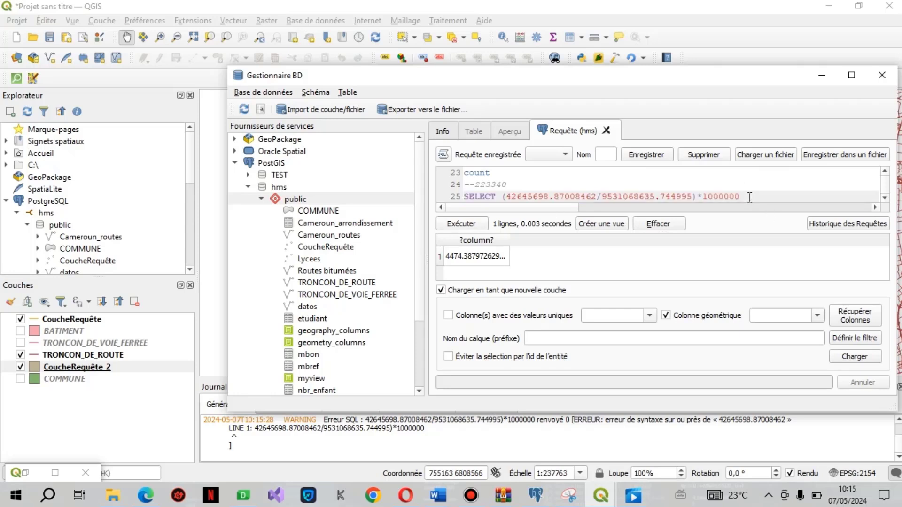
pyautogui.press('Return')
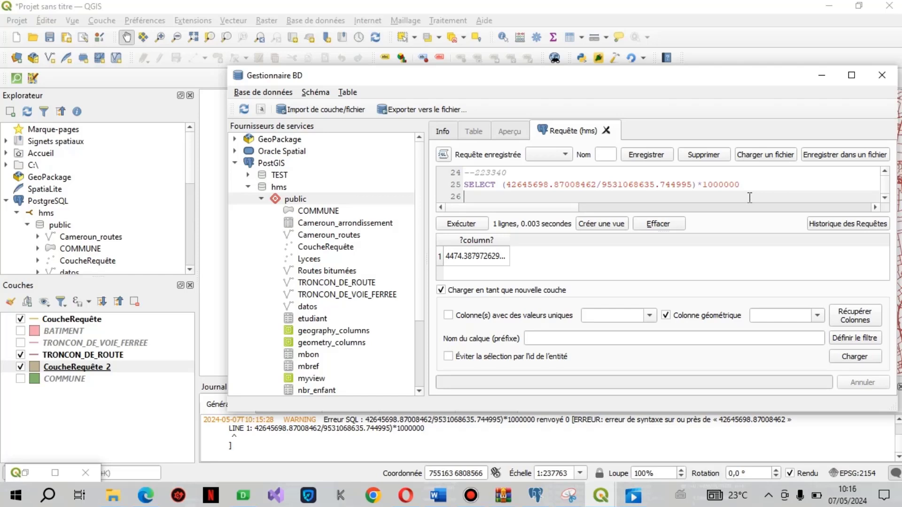
pyautogui.write('SELC')
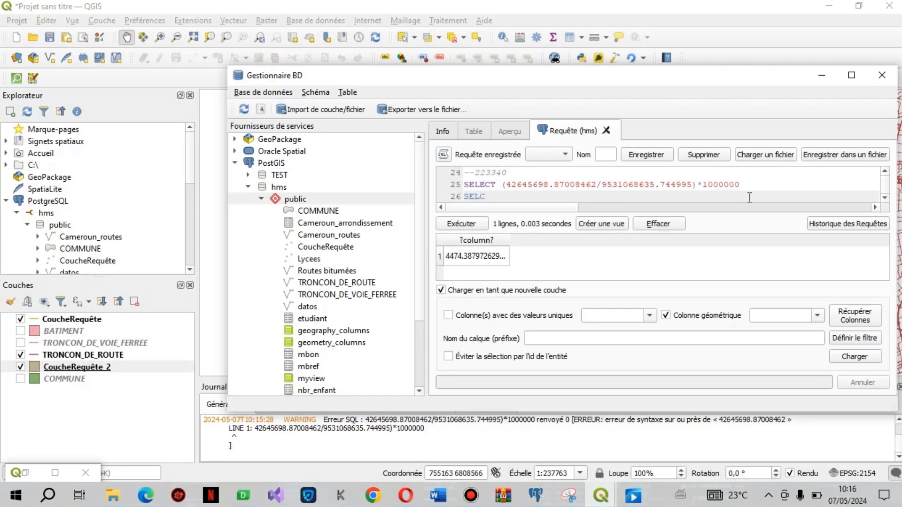
pyautogui.press('BackSpace')
pyautogui.write('ECT')
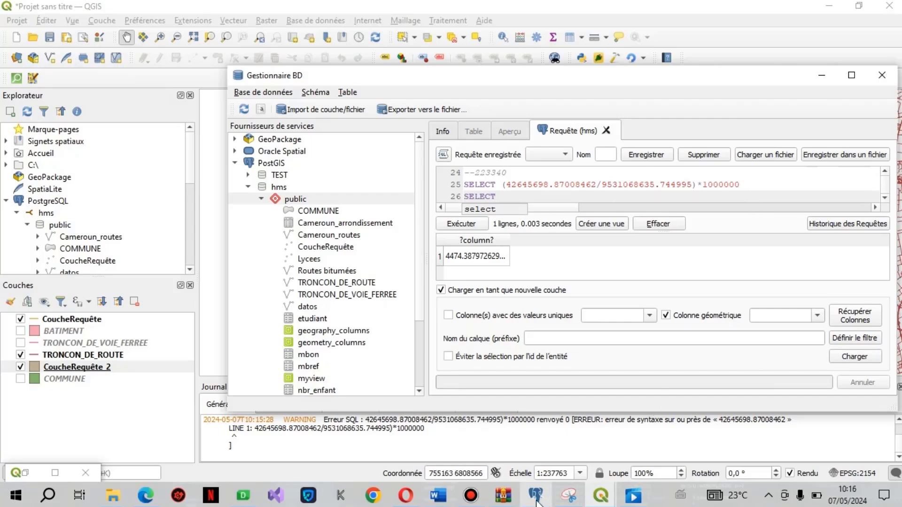
# Step: Switch to pgAdmin and copy only the SELECT * FROM public."TRONCON_DE_ROUTE" line, without the ORDER BY clause
pyautogui.moveTo(535, 494)
pyautogui.click(530, 468)
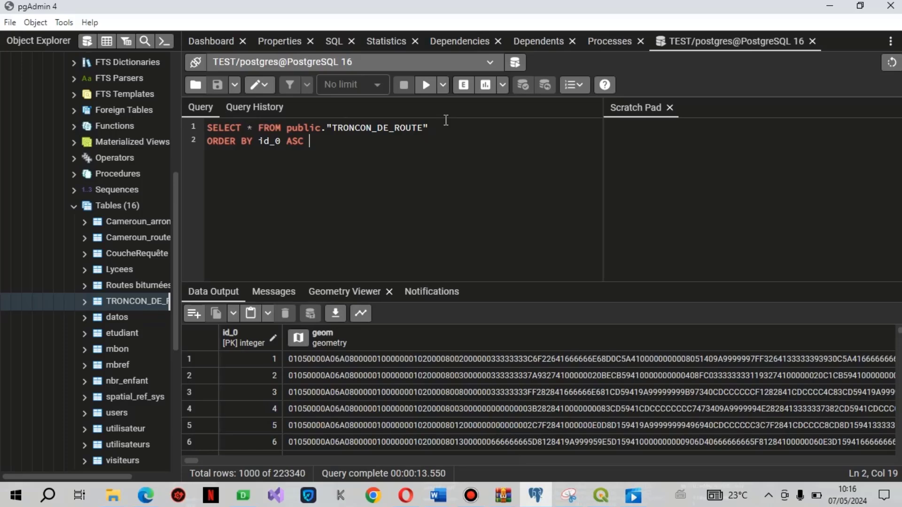
pyautogui.moveTo(206, 127); pyautogui.dragTo(270, 127)
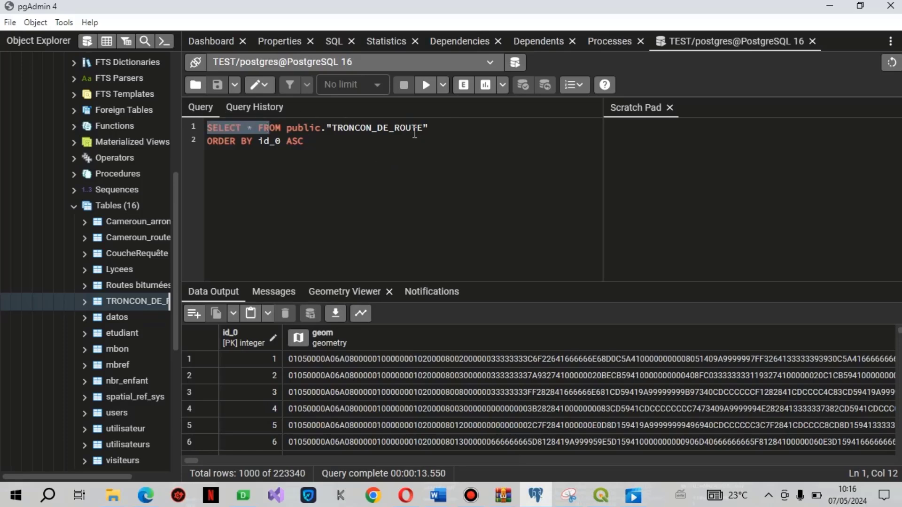
pyautogui.moveTo(427, 128); pyautogui.dragTo(204, 137)
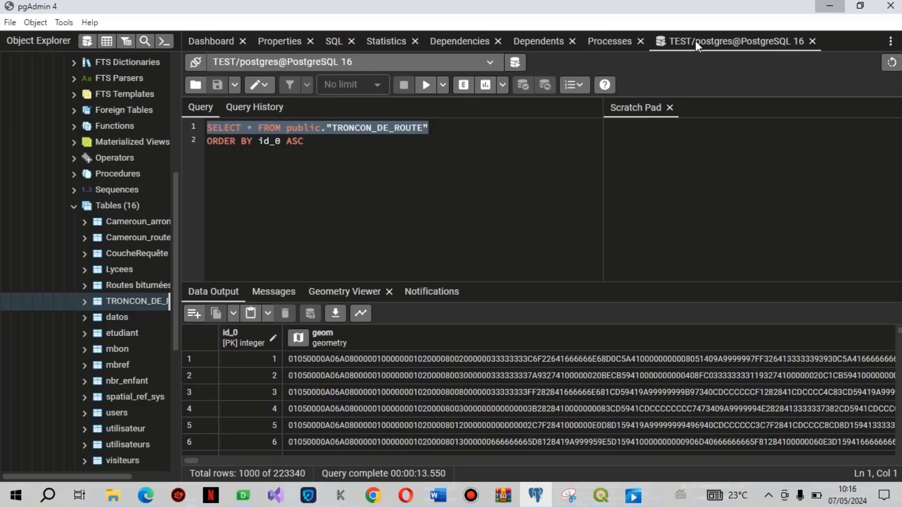
# Step: Return to QGIS and replace the unfinished SELECT on line 26 with SELECT * FROM public."TRONCON_DE_ROUTE"
pyautogui.click(829, 5)
pyautogui.press('BackSpace')
pyautogui.press('BackSpace')
pyautogui.press('BackSpace')
pyautogui.press('BackSpace')
pyautogui.press('BackSpace')
pyautogui.press('BackSpace')
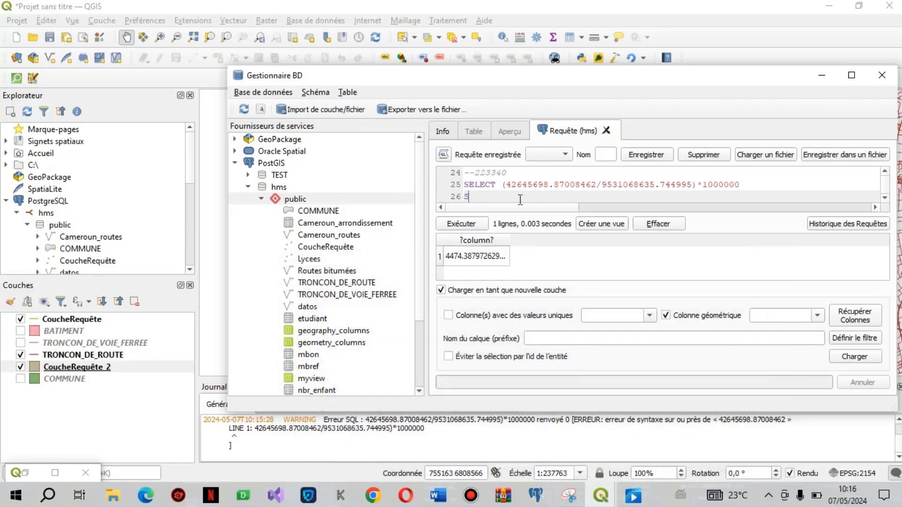
pyautogui.write('SELECT * FROM public."TRONCON_DE_ROUTE"')
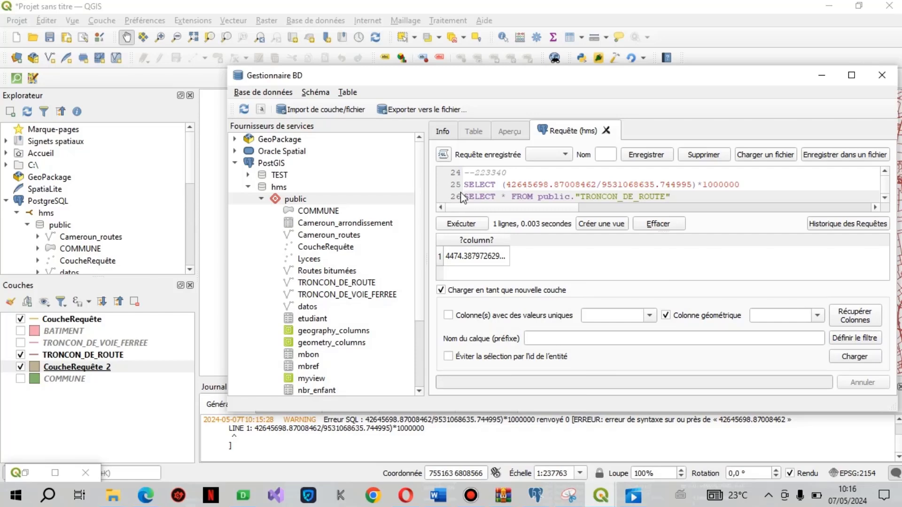
# Step: Execute only the SELECT * FROM public."TRONCON_DE_ROUTE" statement on line 26
pyautogui.click(456, 187)
pyautogui.click(456, 197)
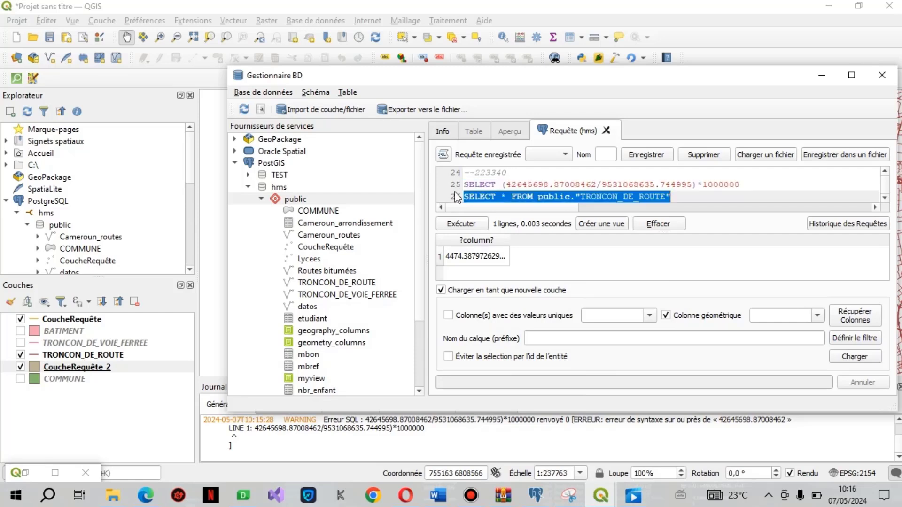
pyautogui.click(461, 224)
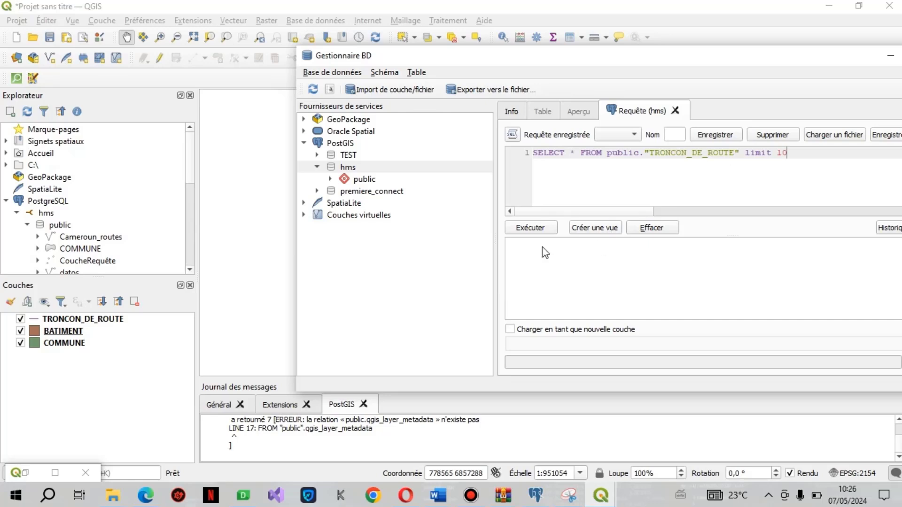
# Step: Execute SELECT * FROM public."TRONCON_DE_ROUTE" limit 10 and review the returned road rows
pyautogui.click(536, 231)
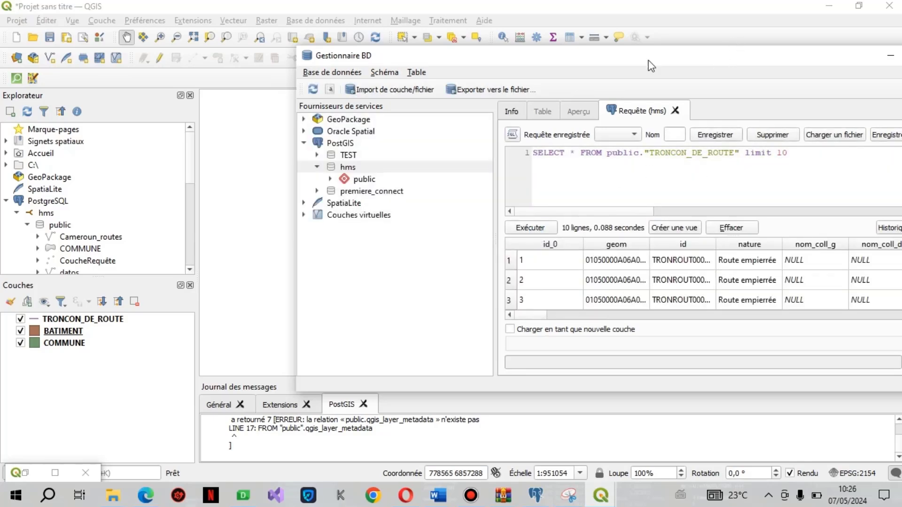
pyautogui.moveTo(648, 66); pyautogui.dragTo(584, 73)
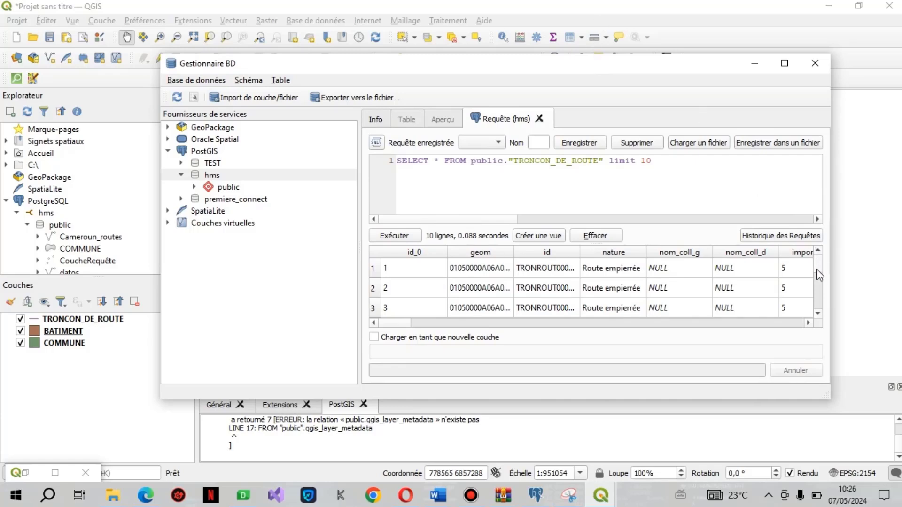
pyautogui.moveTo(817, 275); pyautogui.dragTo(815, 292)
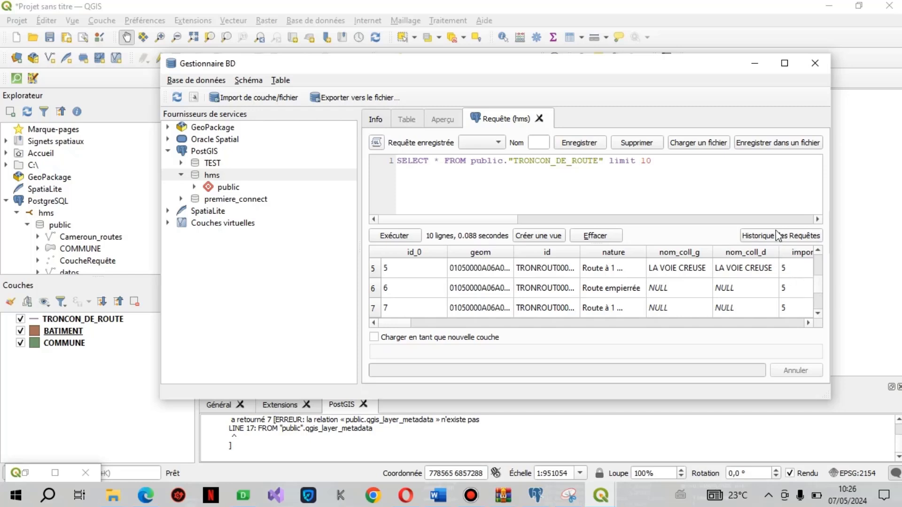
# Step: Write a second query below the first, with select etat on line 2 and from on line 3
pyautogui.click(659, 161)
pyautogui.press('Return')
pyautogui.write('select')
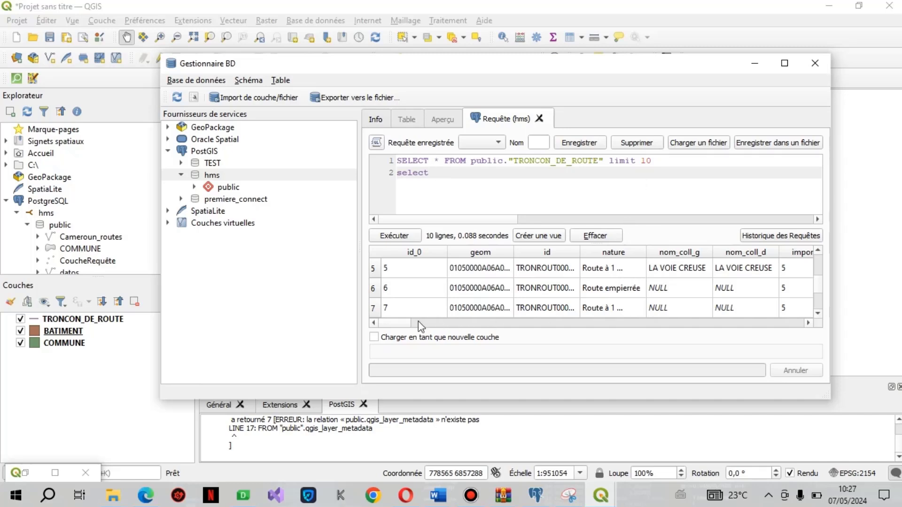
pyautogui.moveTo(404, 324); pyautogui.dragTo(435, 336)
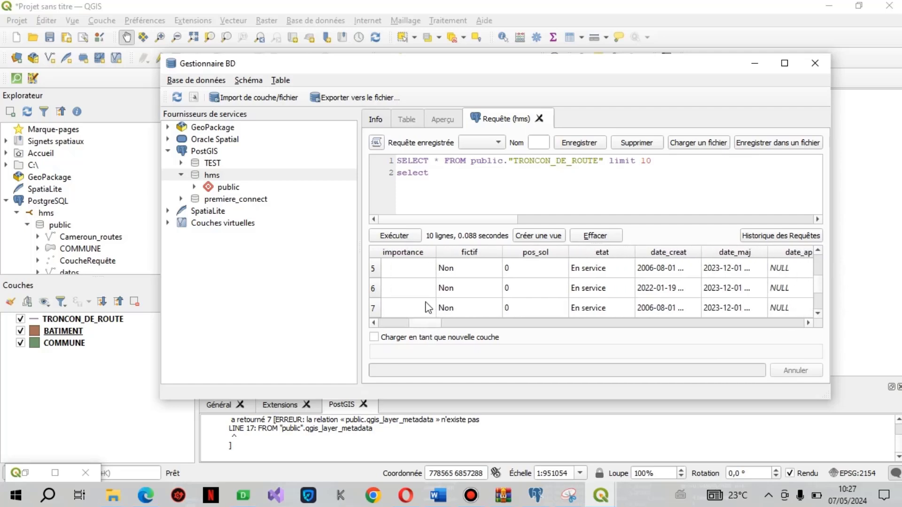
pyautogui.click(442, 176)
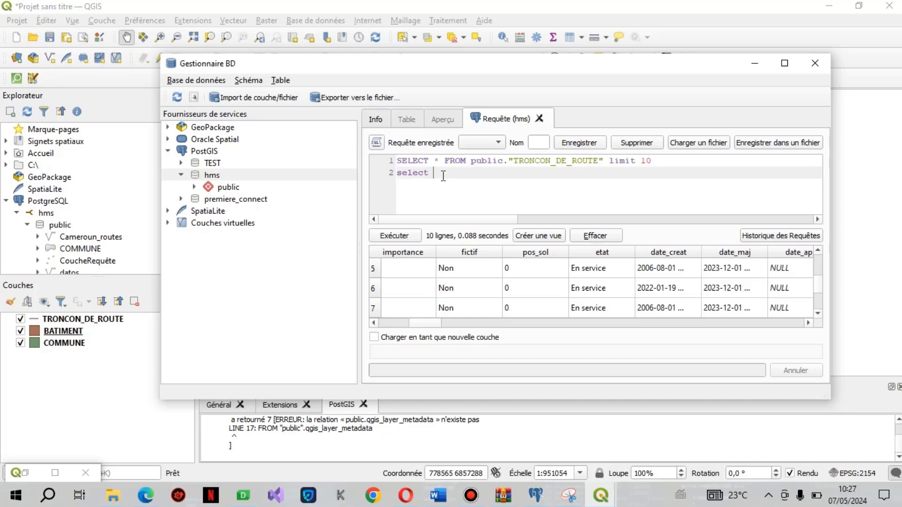
pyautogui.write('etaty')
pyautogui.press('BackSpace')
pyautogui.write(',')
pyautogui.write('ge')
pyautogui.write('om')
pyautogui.press('BackSpace')
pyautogui.press('BackSpace')
pyautogui.press('BackSpace')
pyautogui.press('BackSpace')
pyautogui.press('BackSpace')
pyautogui.press('Return')
pyautogui.write('from')
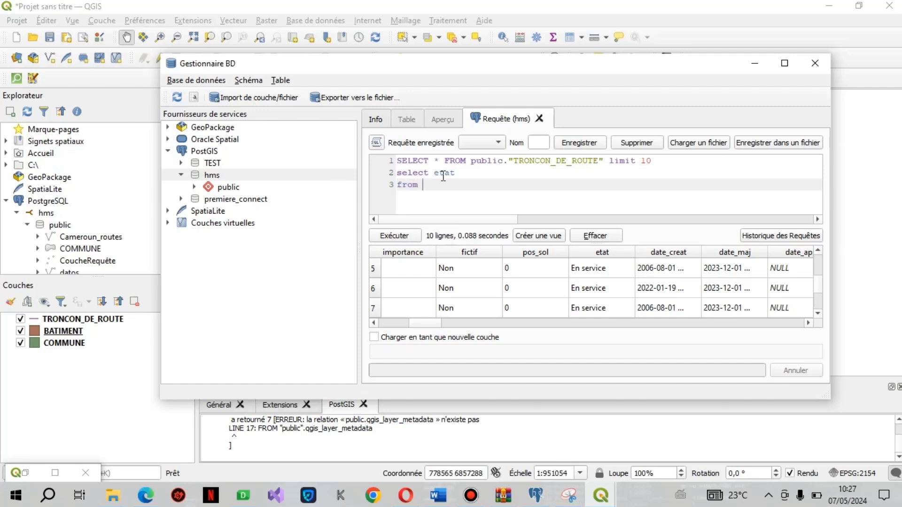
# Step: Complete the from clause with public."TRONCON_DE_ROUTE" copied from the first query and add group by etat on line 4
pyautogui.moveTo(605, 160); pyautogui.dragTo(472, 161)
pyautogui.hotkey('ctrl', 'c')
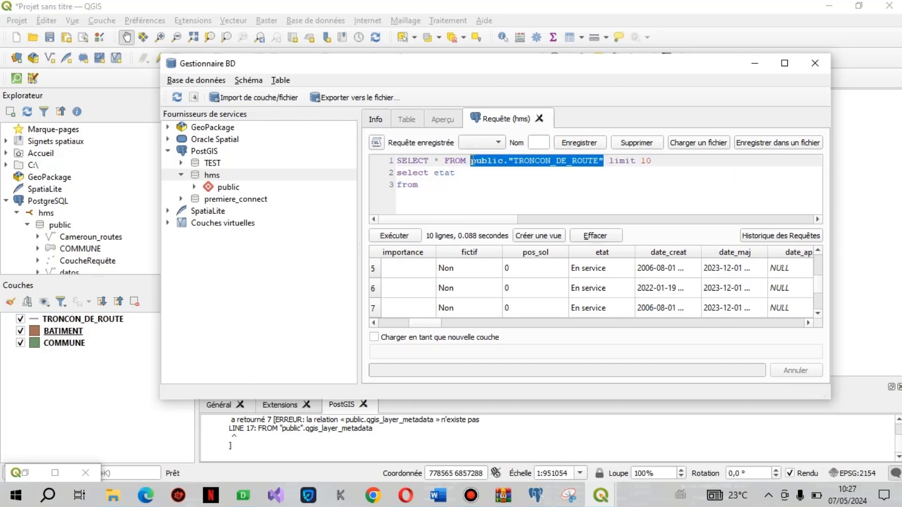
pyautogui.click(433, 191)
pyautogui.hotkey('ctrl', 'v')
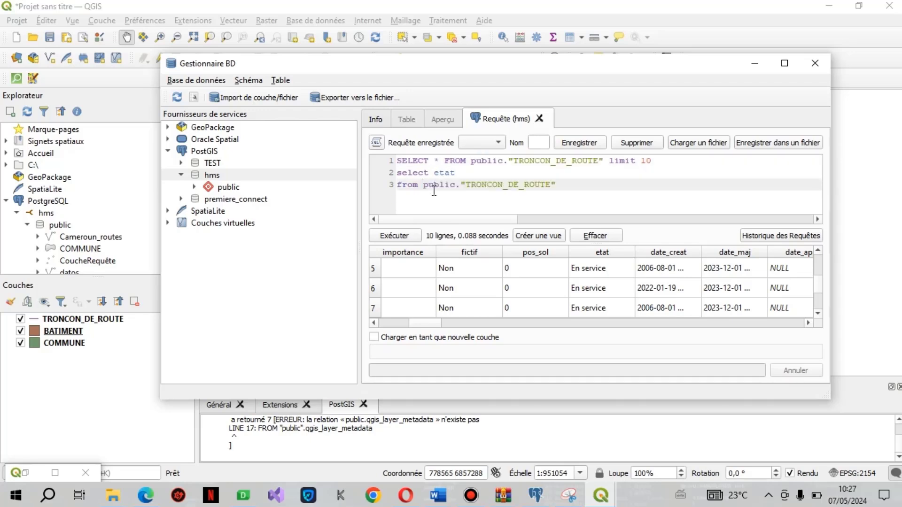
pyautogui.press('Return')
pyautogui.write('gro')
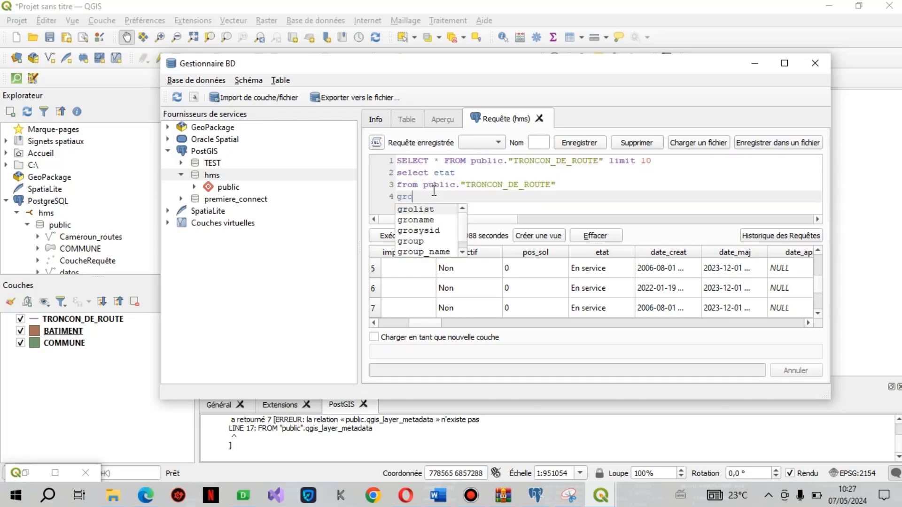
pyautogui.write('up b')
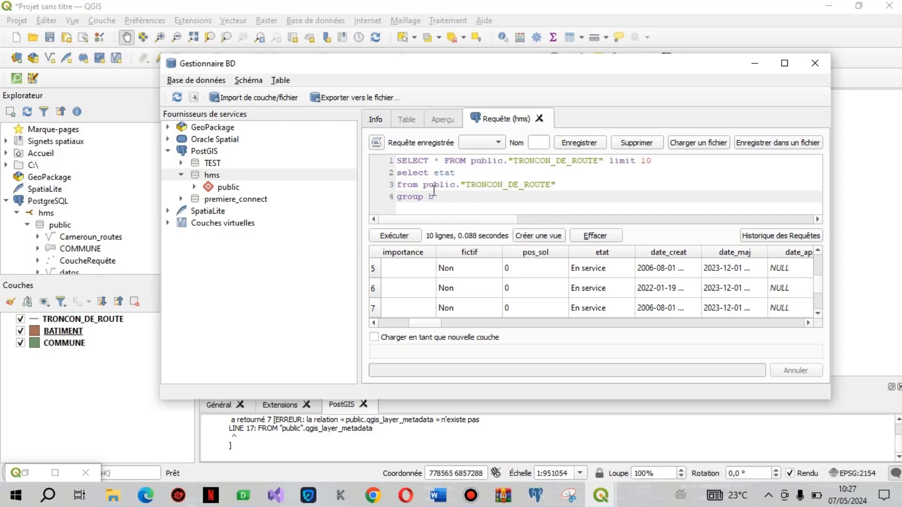
pyautogui.write('y etat')
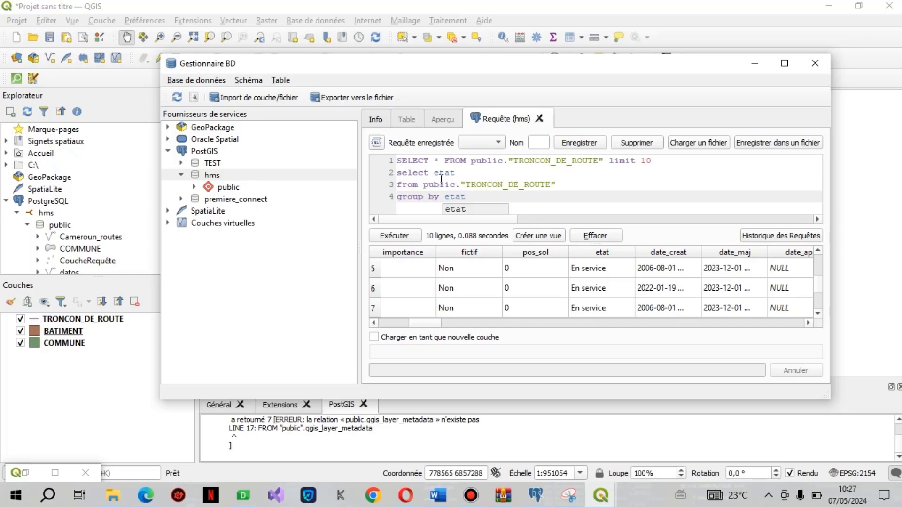
# Step: Insert count(st_geom), before etat in the second query's select list
pyautogui.click(435, 173)
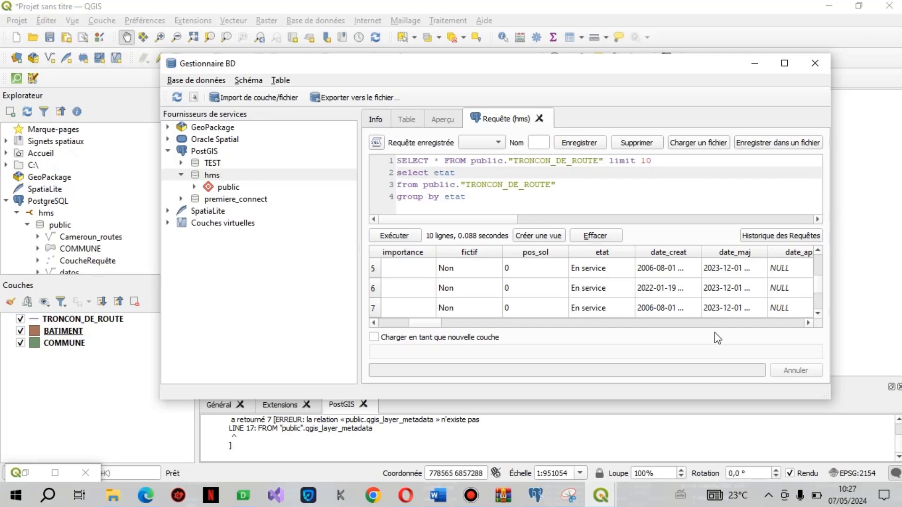
pyautogui.write('count')
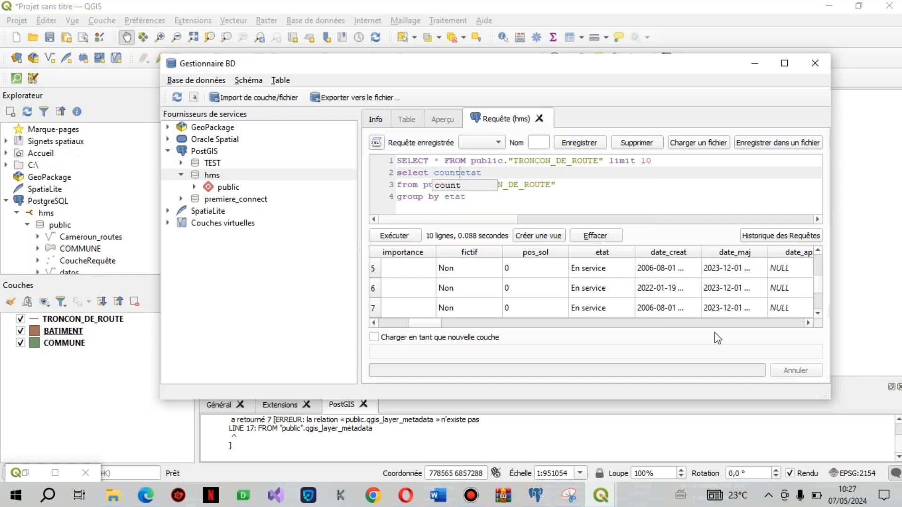
pyautogui.write('()')
pyautogui.press('Left')
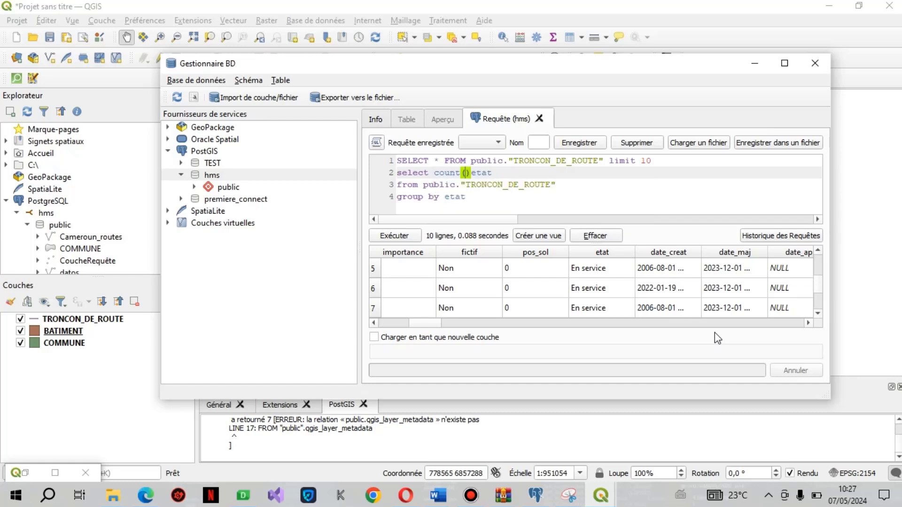
pyautogui.write('st')
pyautogui.write('_gr')
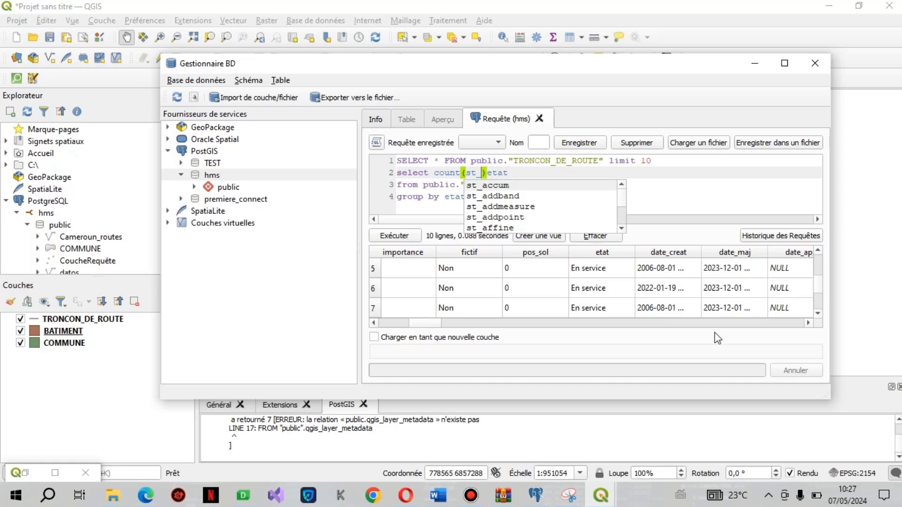
pyautogui.press('BackSpace')
pyautogui.write('eom')
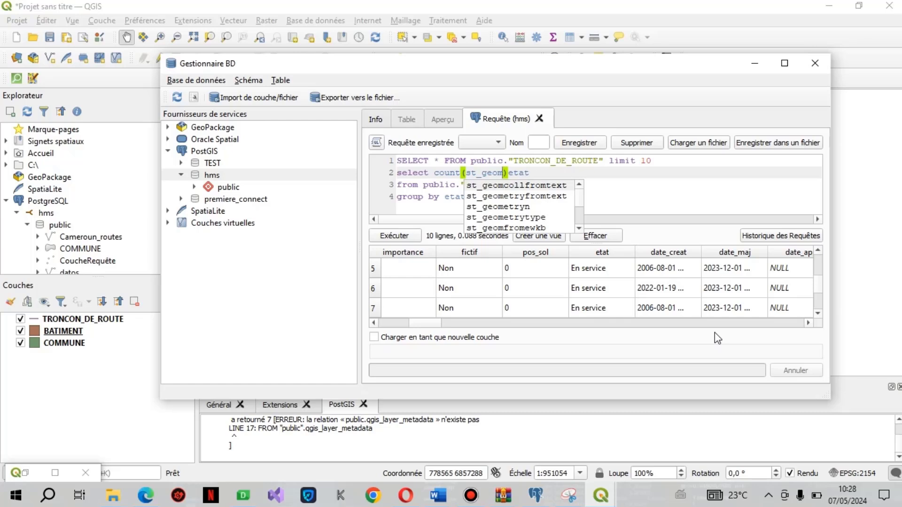
pyautogui.press('Escape')
pyautogui.write(',')
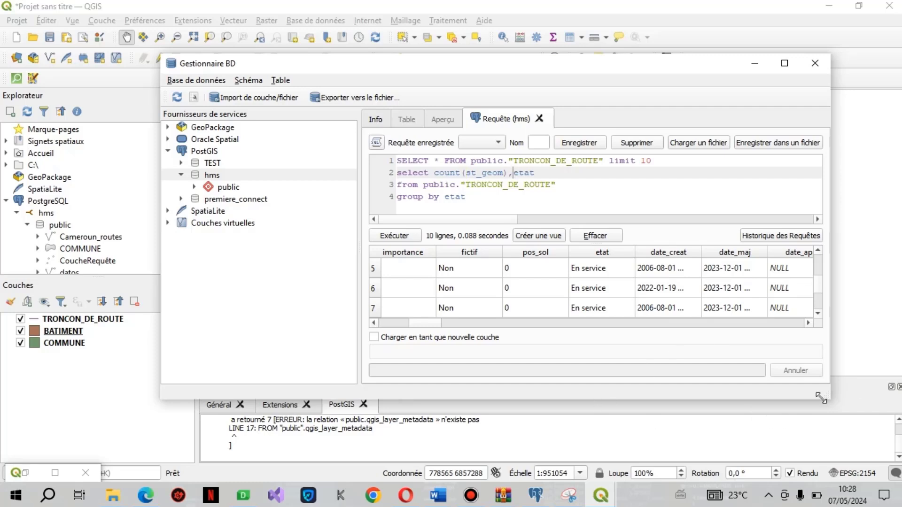
# Step: Replace the table name in the second query's from clause with the whole first query as a parenthesised subquery
pyautogui.click(559, 185)
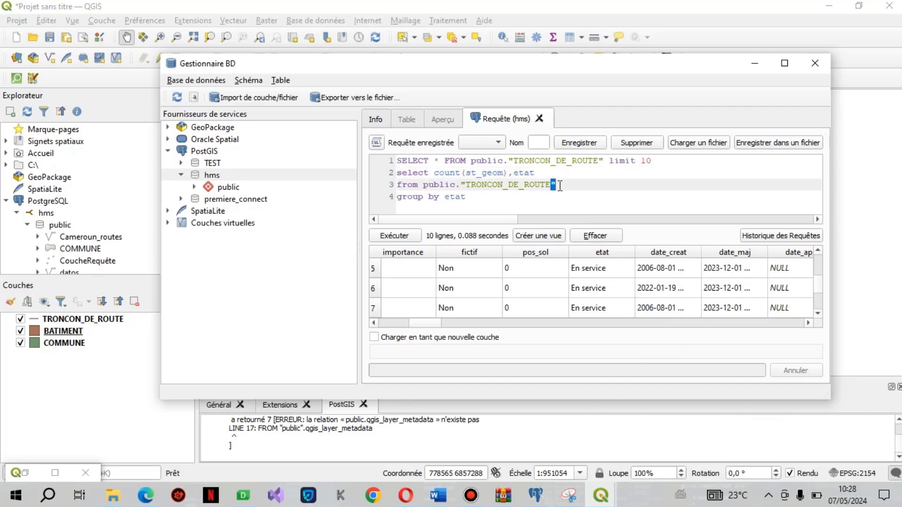
pyautogui.moveTo(560, 184); pyautogui.dragTo(423, 182)
pyautogui.press('BackSpace')
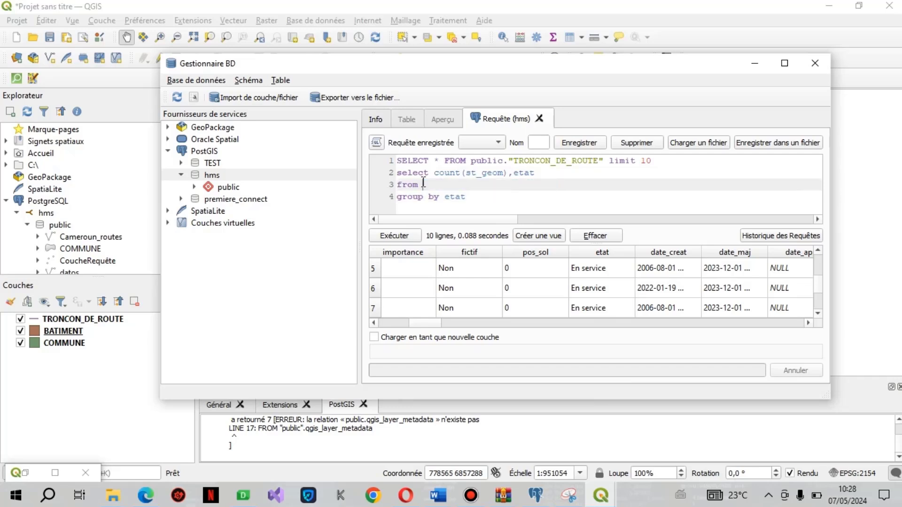
pyautogui.write('()')
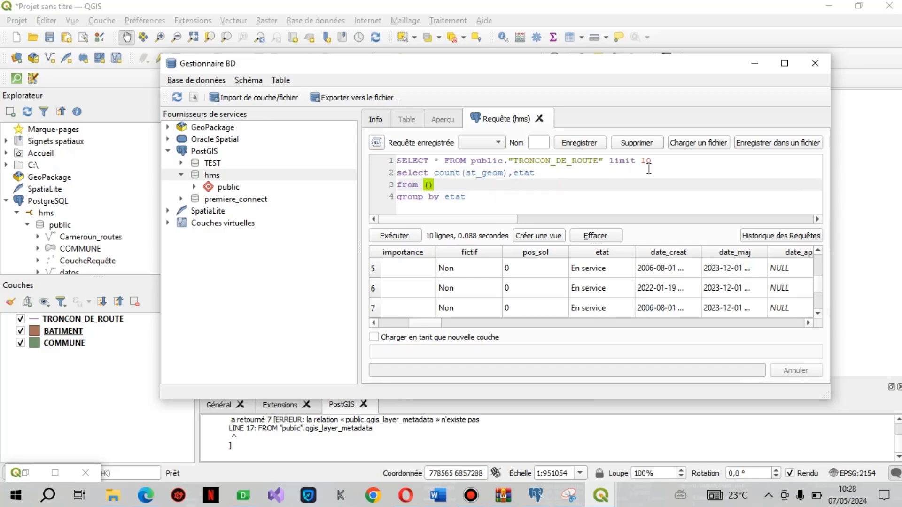
pyautogui.moveTo(657, 162); pyautogui.dragTo(389, 163)
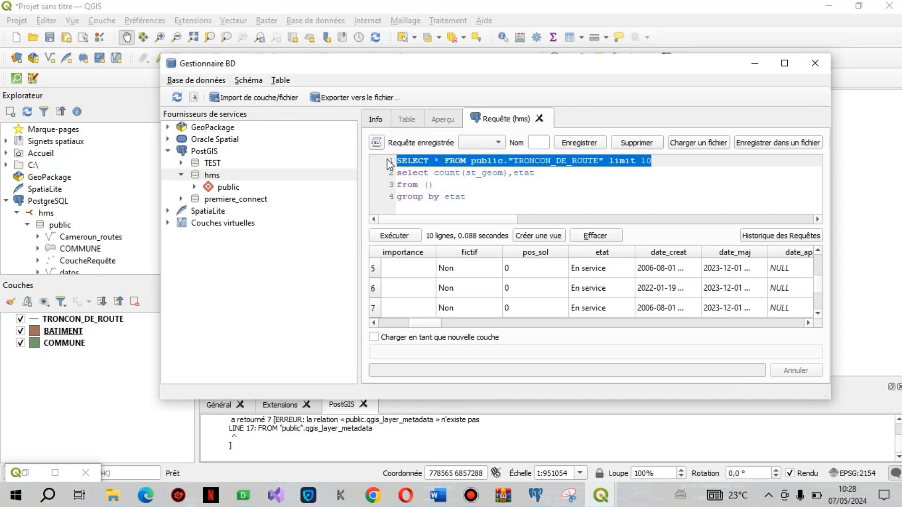
pyautogui.hotkey('ctrl', 'c')
pyautogui.click(427, 184)
pyautogui.hotkey('ctrl', 'v')
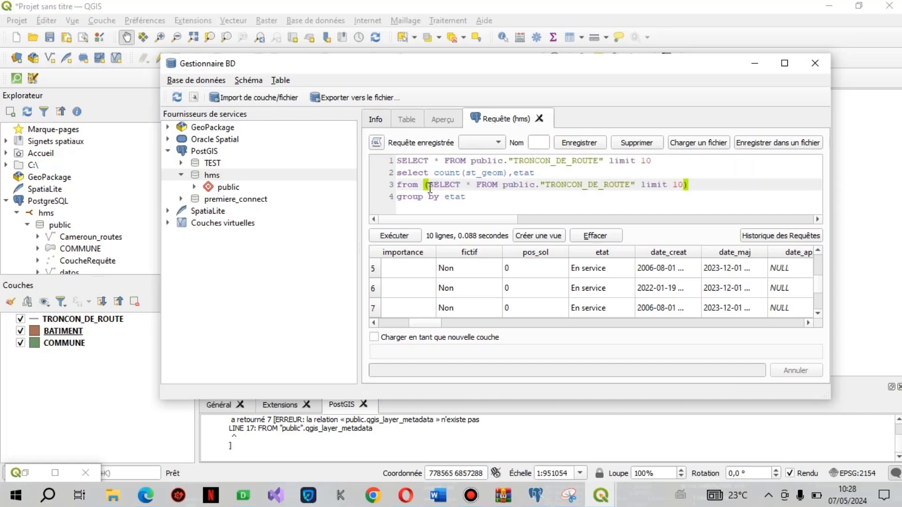
# Step: Set the subquery's limit to 100 and try executing only the grouped count query on lines 2 to 4
pyautogui.click(682, 185)
pyautogui.press('BackSpace')
pyautogui.press('BackSpace')
pyautogui.write('100')
pyautogui.click(639, 219)
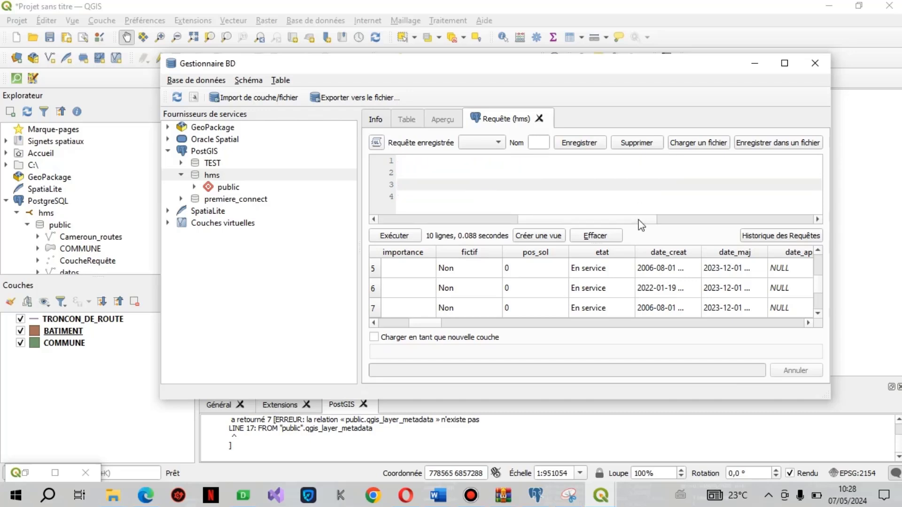
pyautogui.click(441, 220)
pyautogui.click(424, 197)
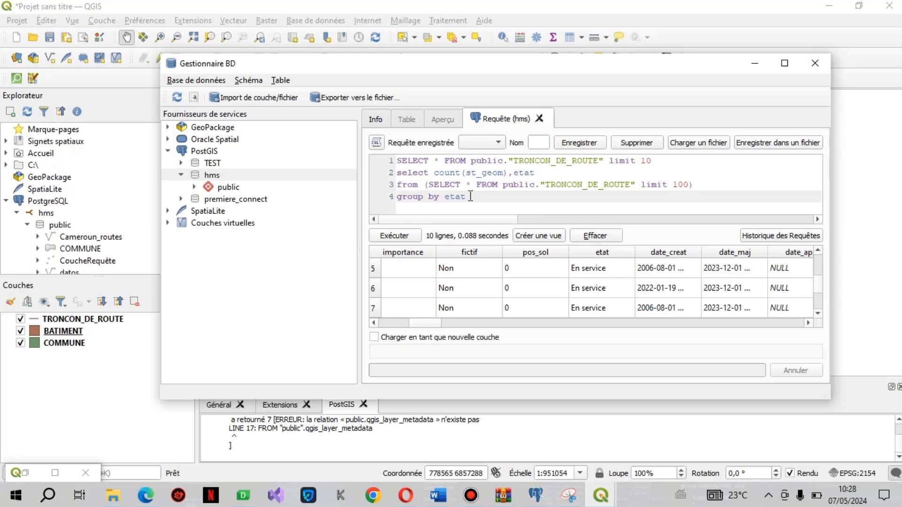
pyautogui.moveTo(470, 196); pyautogui.dragTo(395, 172)
pyautogui.click(389, 236)
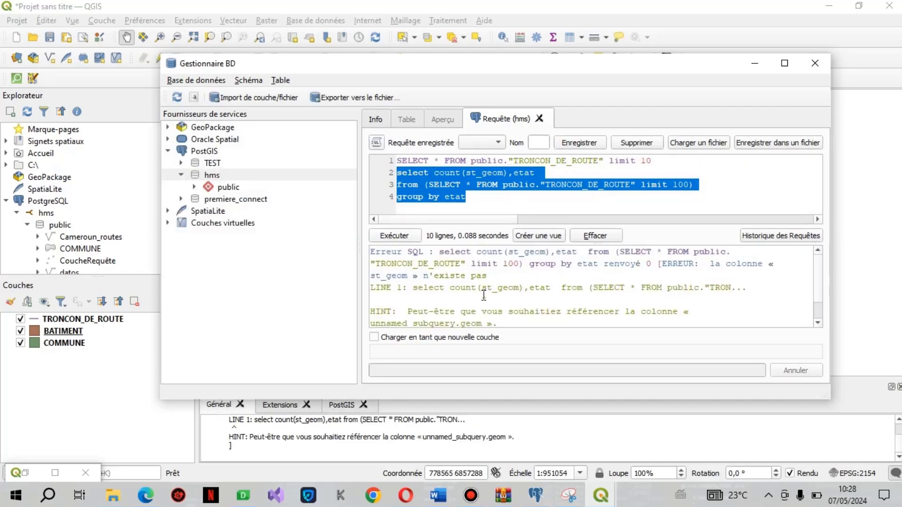
# Step: Correct st_geom to geom inside the second query's count and execute only lines 2 to 4
pyautogui.click(481, 185)
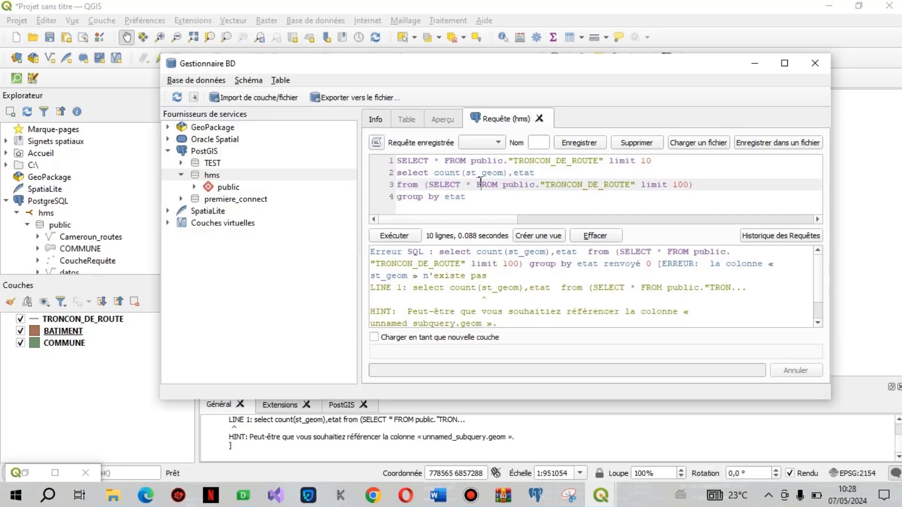
pyautogui.click(487, 172)
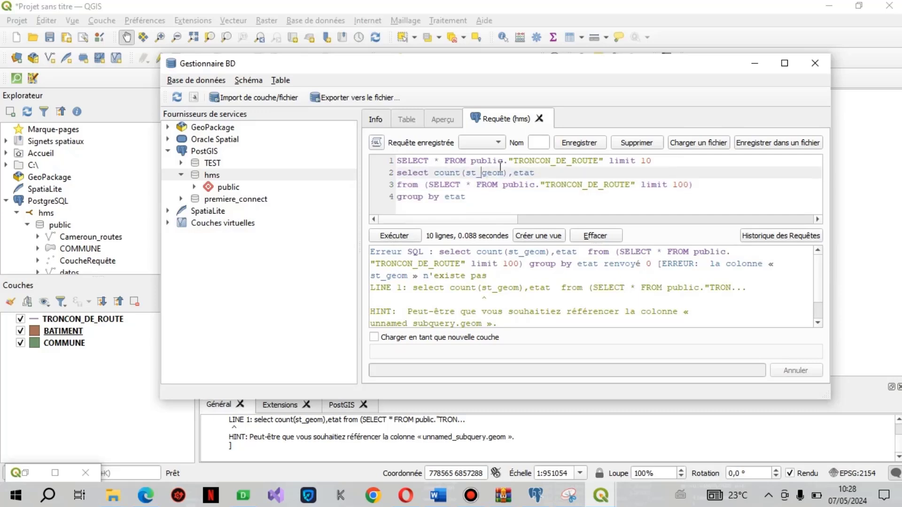
pyautogui.press('BackSpace')
pyautogui.press('BackSpace')
pyautogui.press('BackSpace')
pyautogui.moveTo(467, 197); pyautogui.dragTo(390, 180)
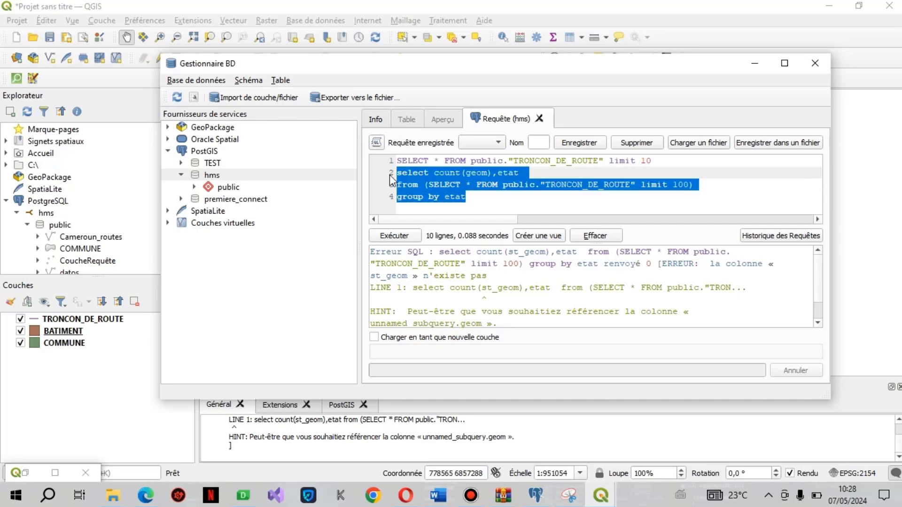
pyautogui.click(399, 237)
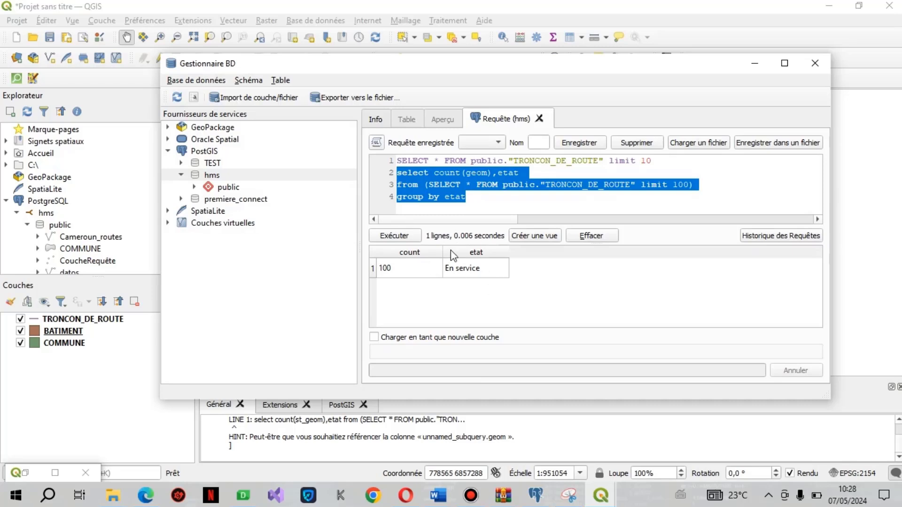
# Step: Execute only the first query on line 1 and look through the TRONCON_DE_ROUTE columns for another grouping field
pyautogui.click(657, 162)
pyautogui.moveTo(657, 162); pyautogui.dragTo(349, 155)
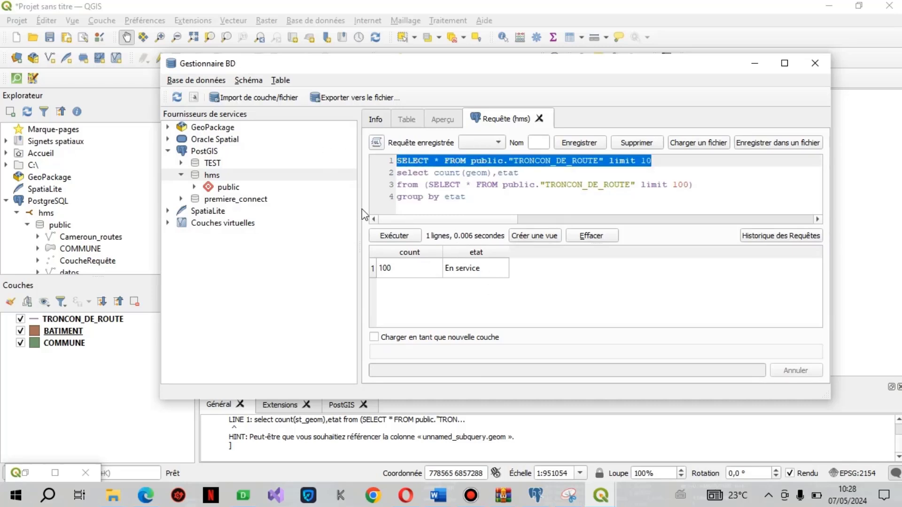
pyautogui.click(394, 236)
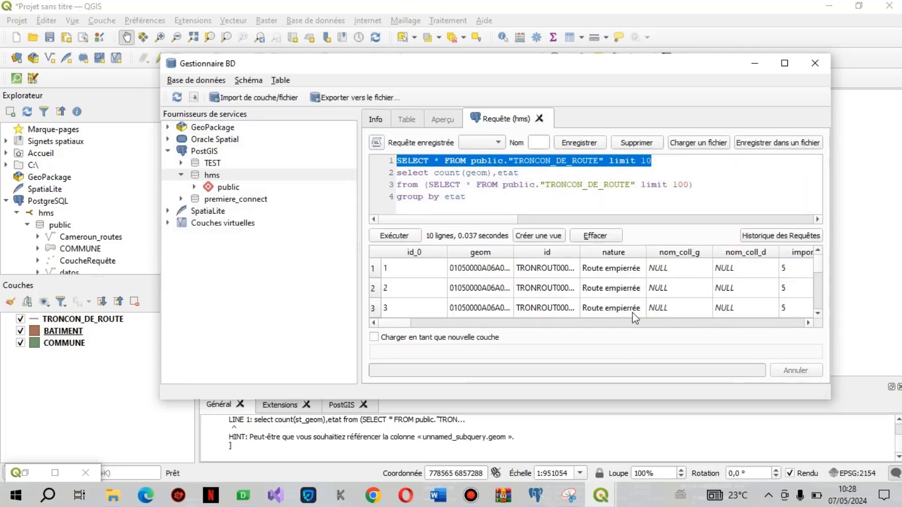
pyautogui.moveTo(403, 327); pyautogui.dragTo(459, 346)
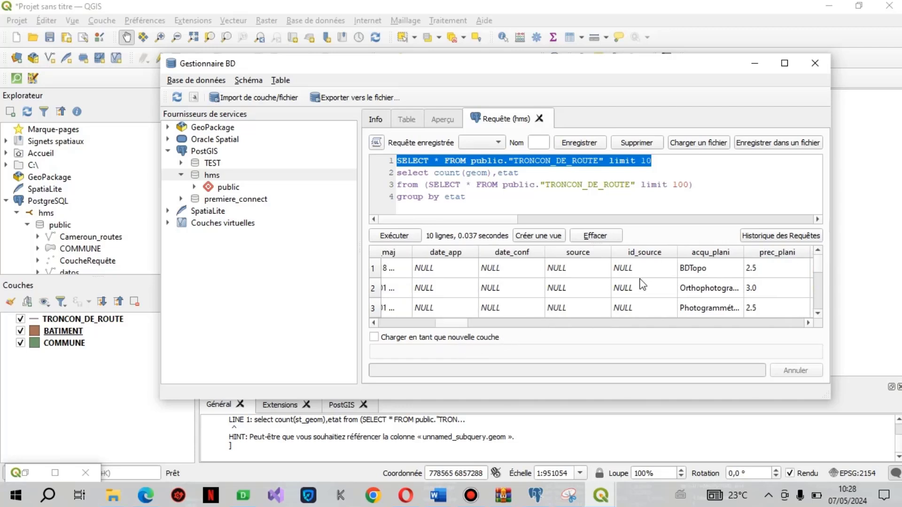
# Step: Replace etat with acqu_plani in the second query's select list and try executing lines 2 to 4
pyautogui.click(578, 177)
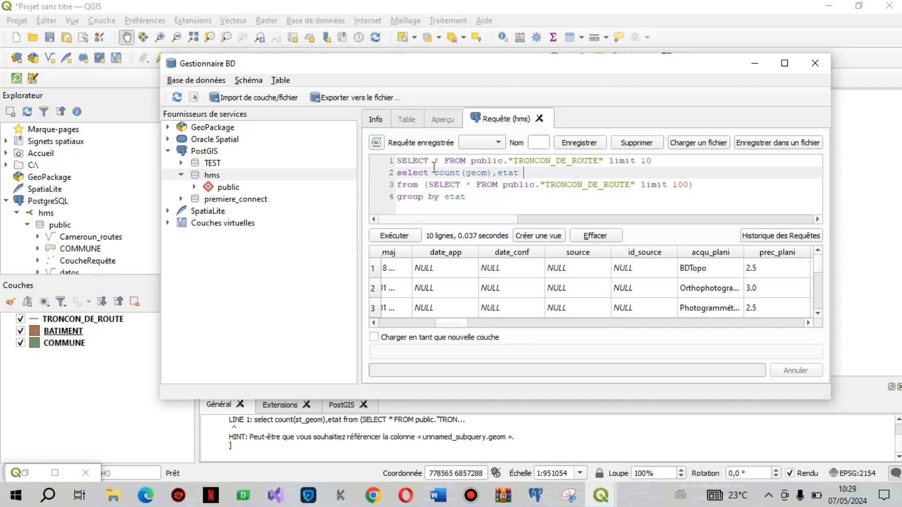
pyautogui.press('BackSpace')
pyautogui.press('BackSpace')
pyautogui.press('BackSpace')
pyautogui.press('BackSpace')
pyautogui.press('BackSpace')
pyautogui.write('acqu')
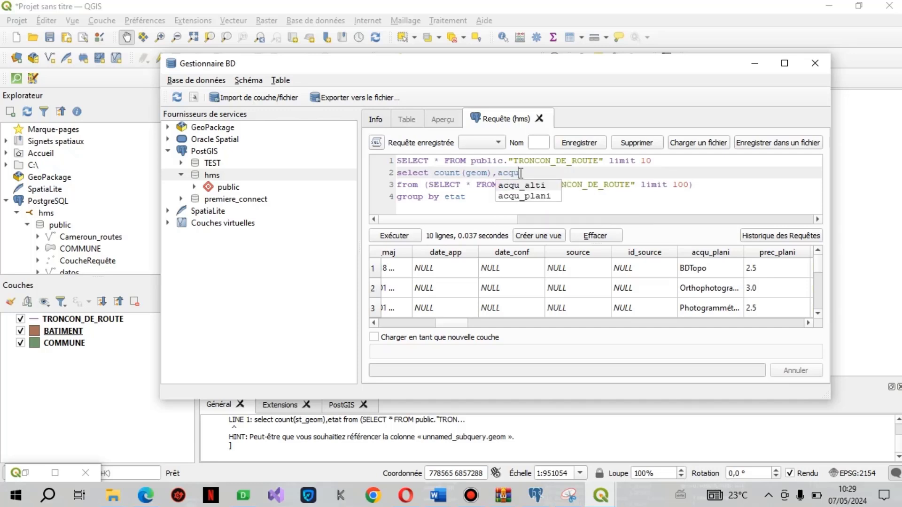
pyautogui.write('_plni')
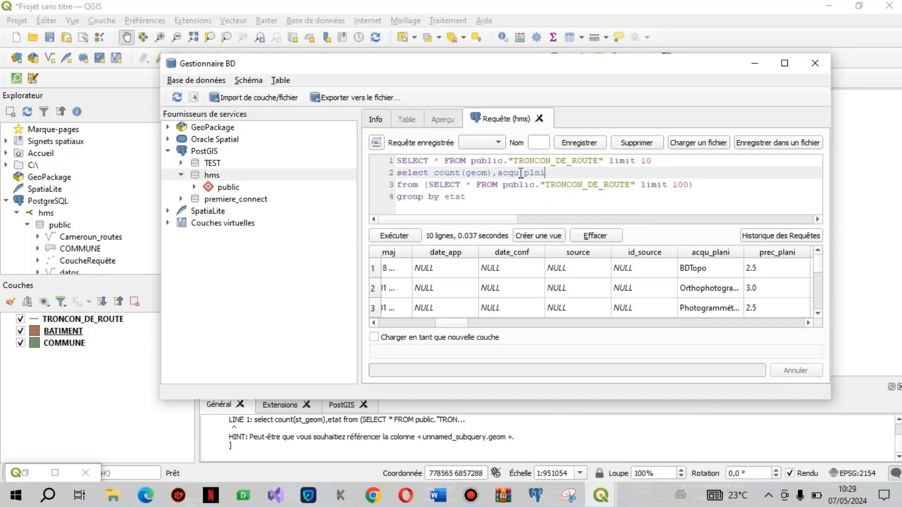
pyautogui.click(535, 173)
pyautogui.write('a')
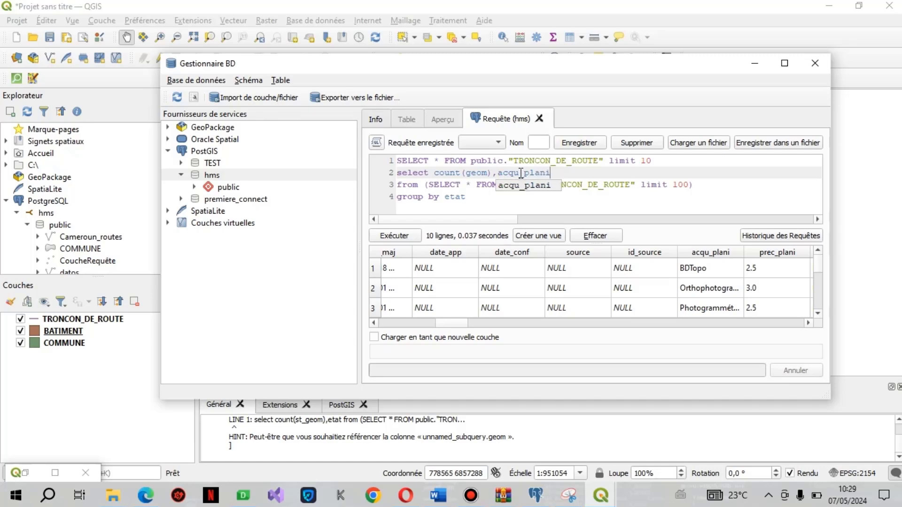
pyautogui.moveTo(493, 196); pyautogui.dragTo(298, 171)
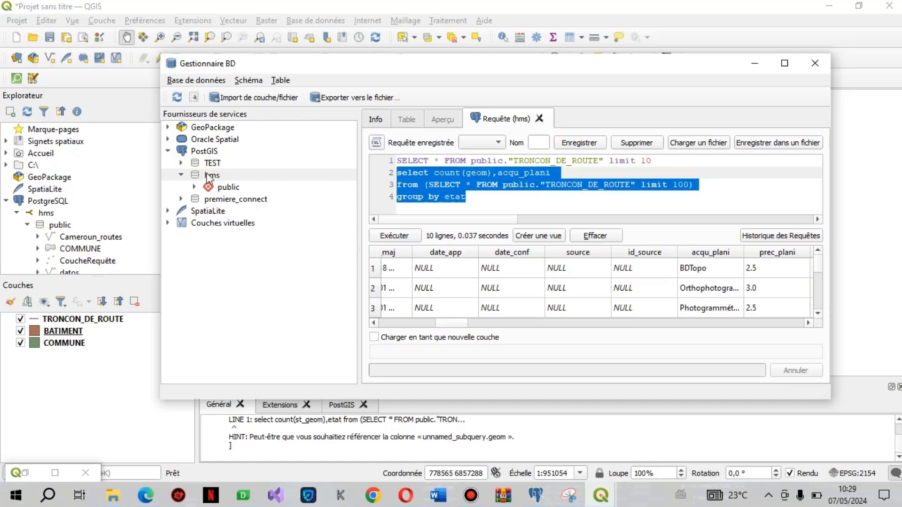
pyautogui.click(386, 238)
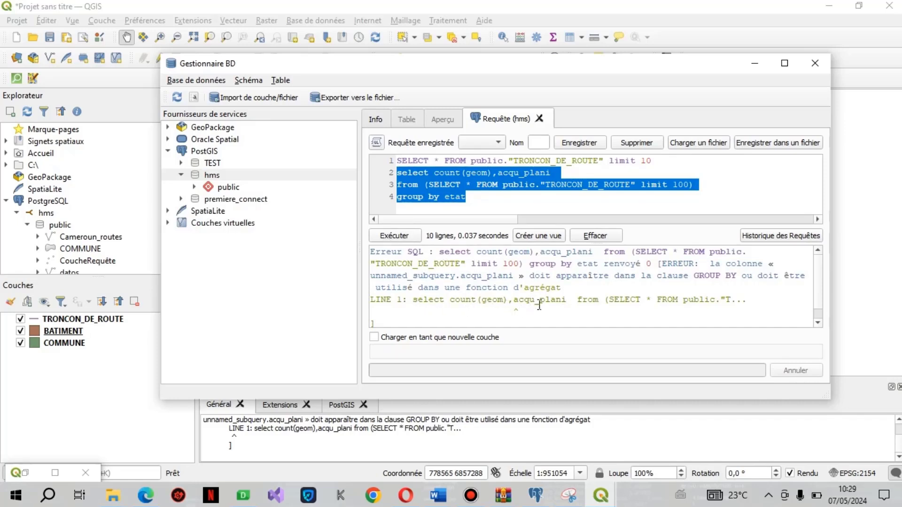
# Step: Replace etat in the group by clause with acqu_plani copied from the select list
pyautogui.moveTo(550, 172); pyautogui.dragTo(499, 173)
pyautogui.hotkey('ctrl', 'c')
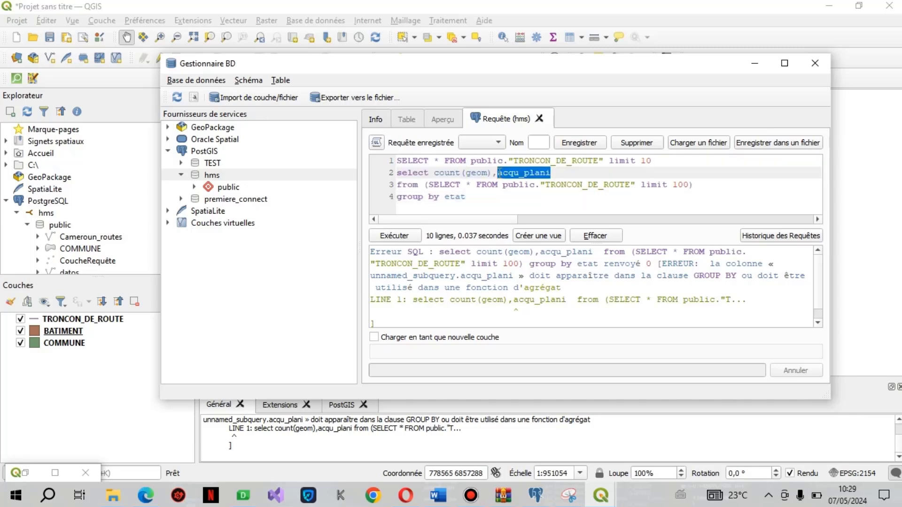
pyautogui.click(474, 193)
pyautogui.press('BackSpace')
pyautogui.press('BackSpace')
pyautogui.press('BackSpace')
pyautogui.press('BackSpace')
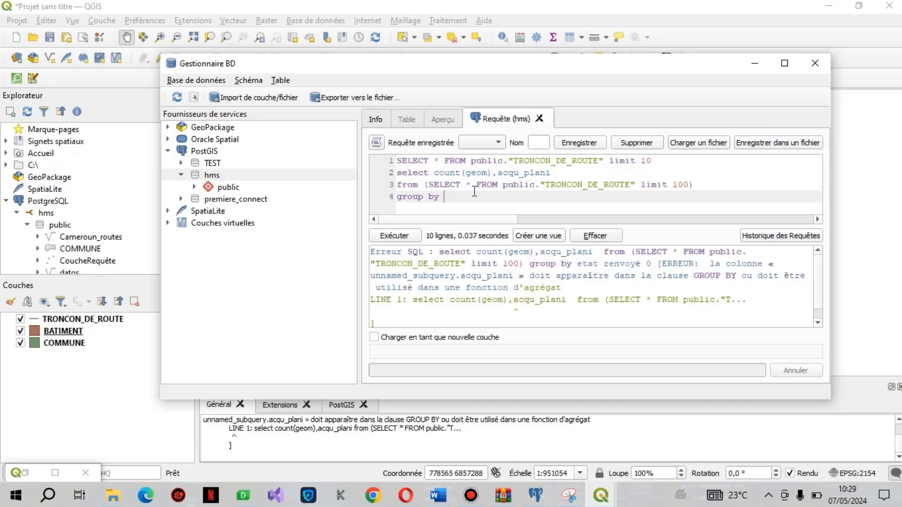
pyautogui.hotkey('ctrl', 'v')
# Step: Execute only the acqu_plani count query on lines 2 to 4 and review all result rows
pyautogui.moveTo(397, 171); pyautogui.dragTo(499, 199)
pyautogui.click(410, 237)
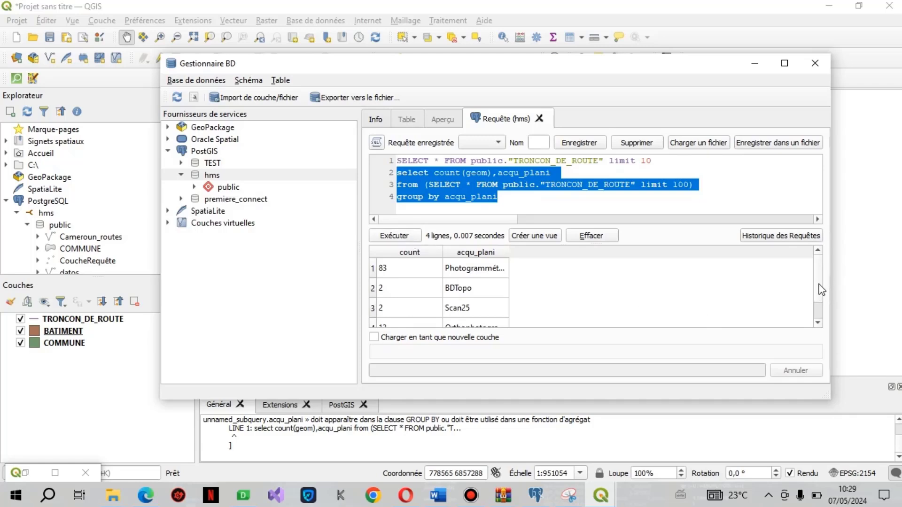
pyautogui.scroll(-1, 819, 315)
pyautogui.scroll(1, 818, 312)
pyautogui.scroll(-1, 809, 288)
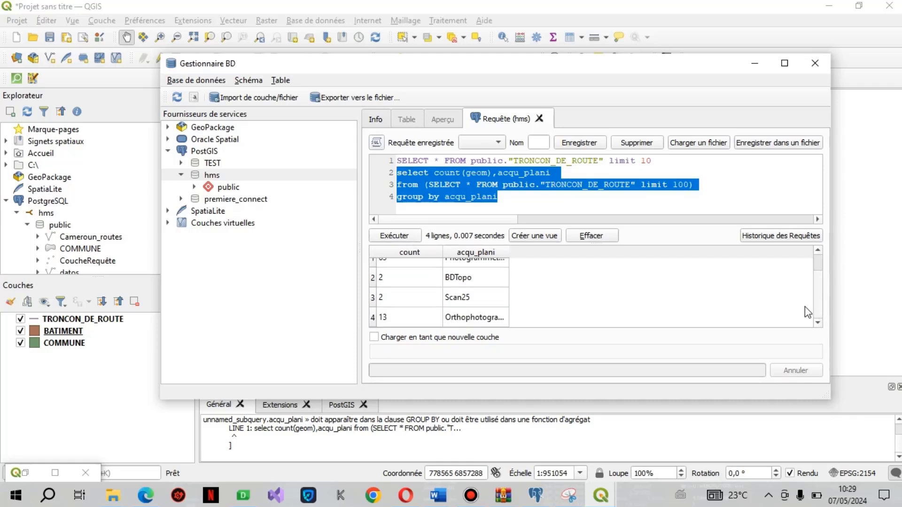
# Step: Add order by count desc on line 5, below the group by clause
pyautogui.click(508, 194)
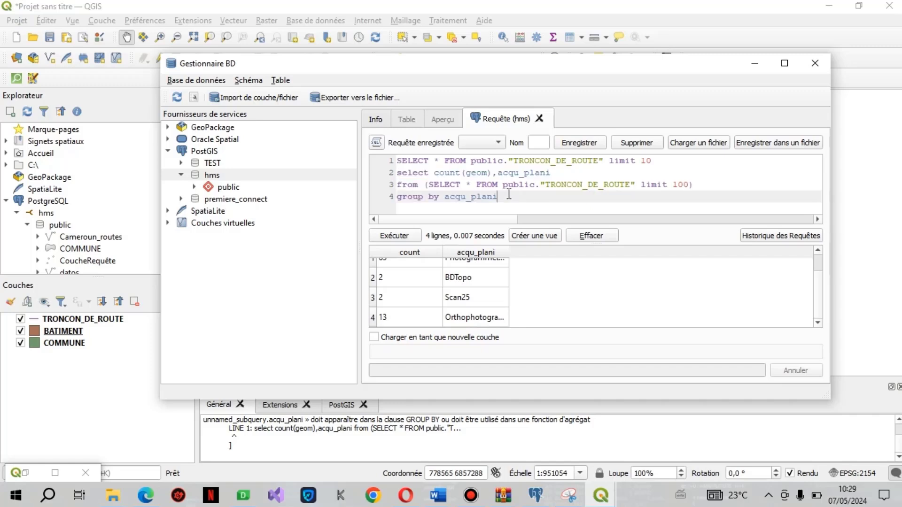
pyautogui.press('Return')
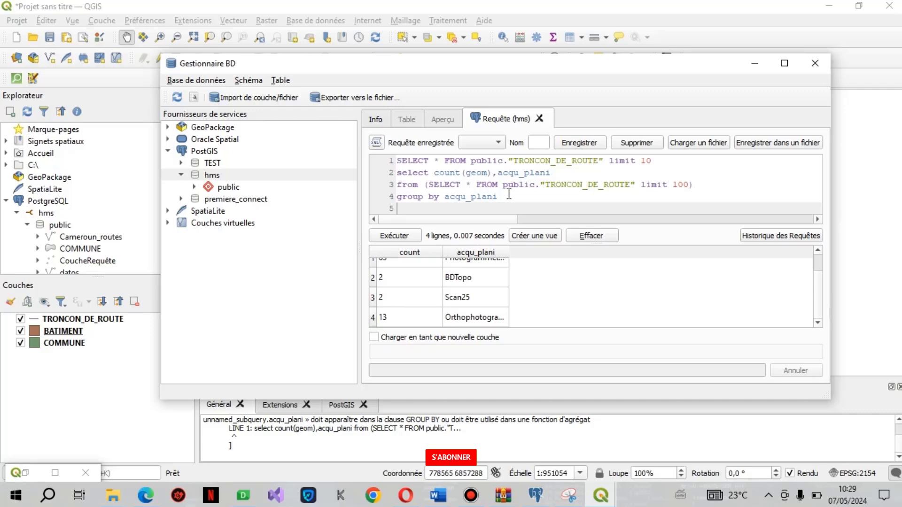
pyautogui.write('or')
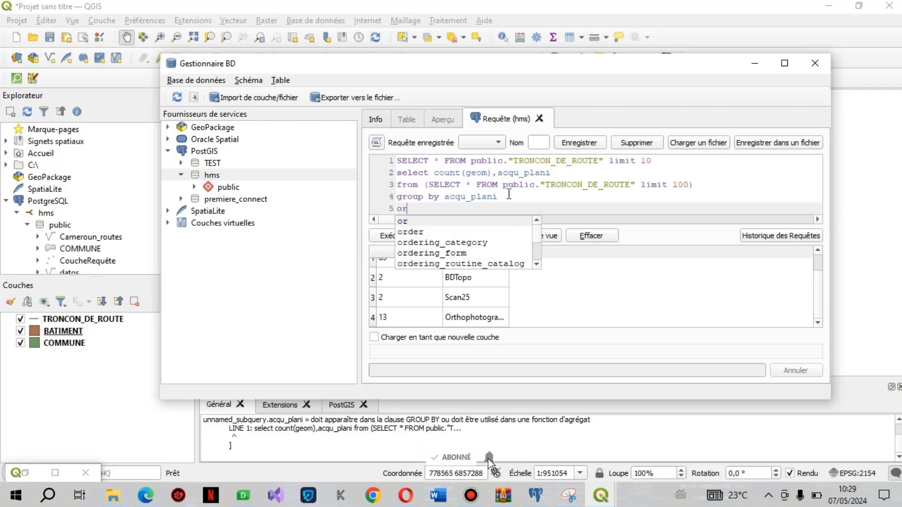
pyautogui.write('der by ')
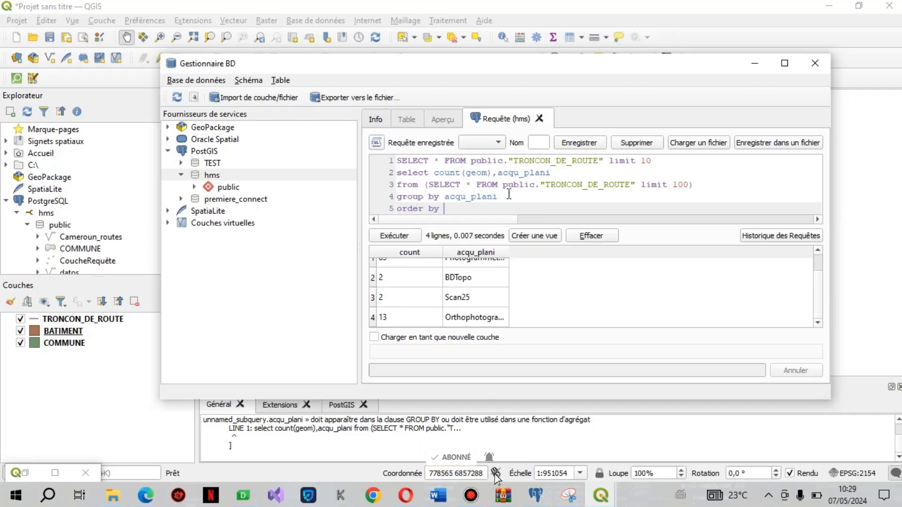
pyautogui.write('cou')
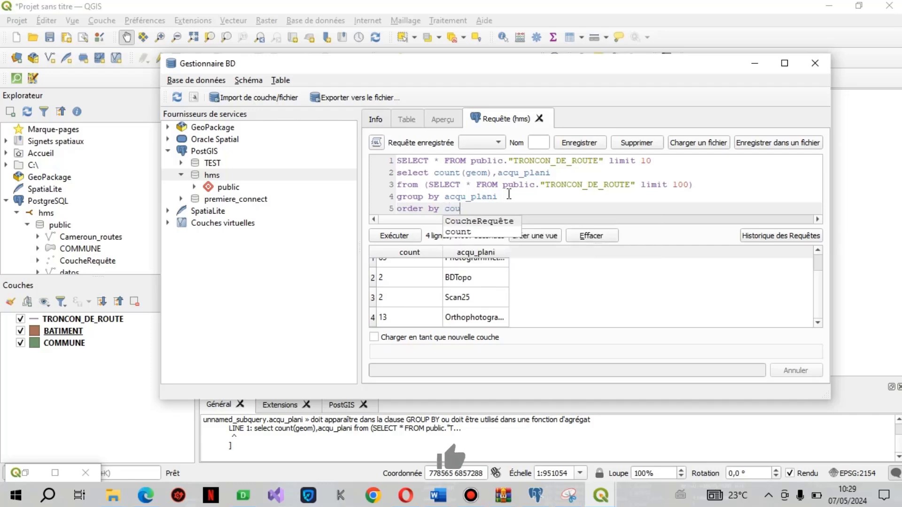
pyautogui.write('nt des')
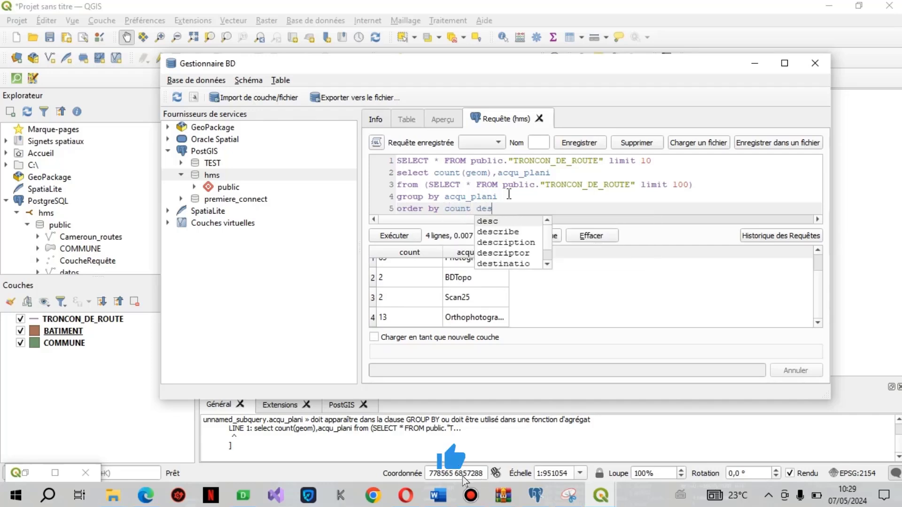
pyautogui.write('c')
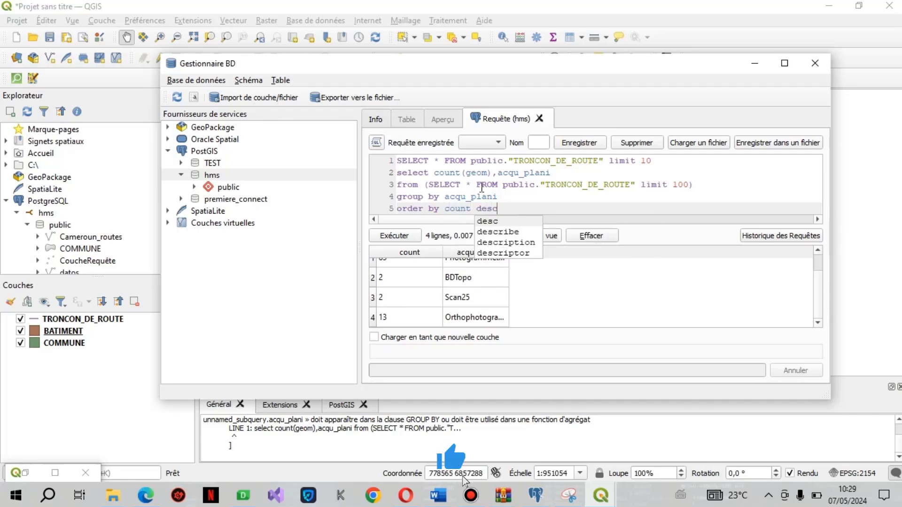
# Step: Execute only the sorted count query on lines 2 to 5 and review its result rows
pyautogui.click(398, 162)
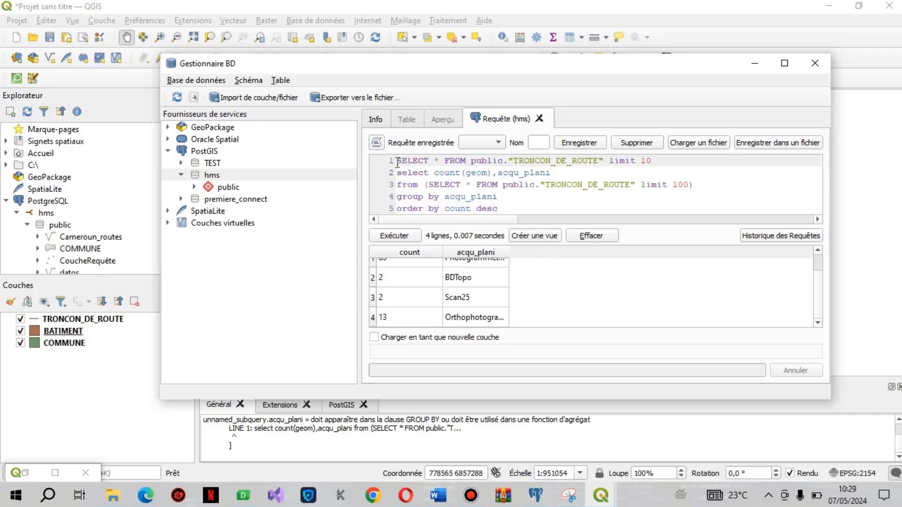
pyautogui.moveTo(396, 173); pyautogui.dragTo(497, 209)
pyautogui.click(398, 238)
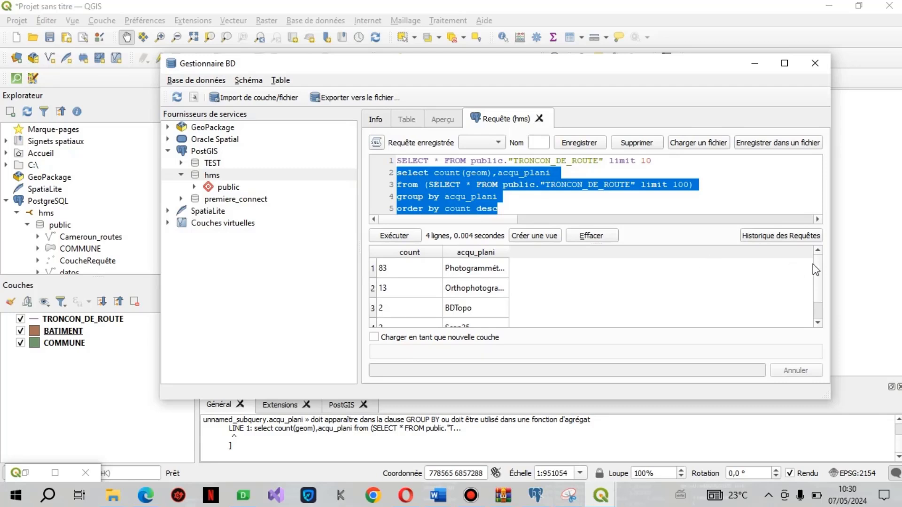
pyautogui.scroll(-1, 810, 322)
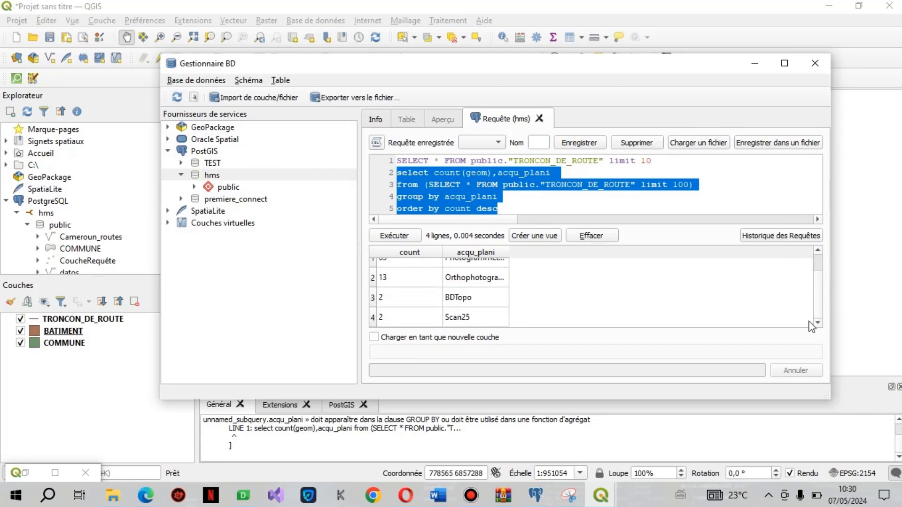